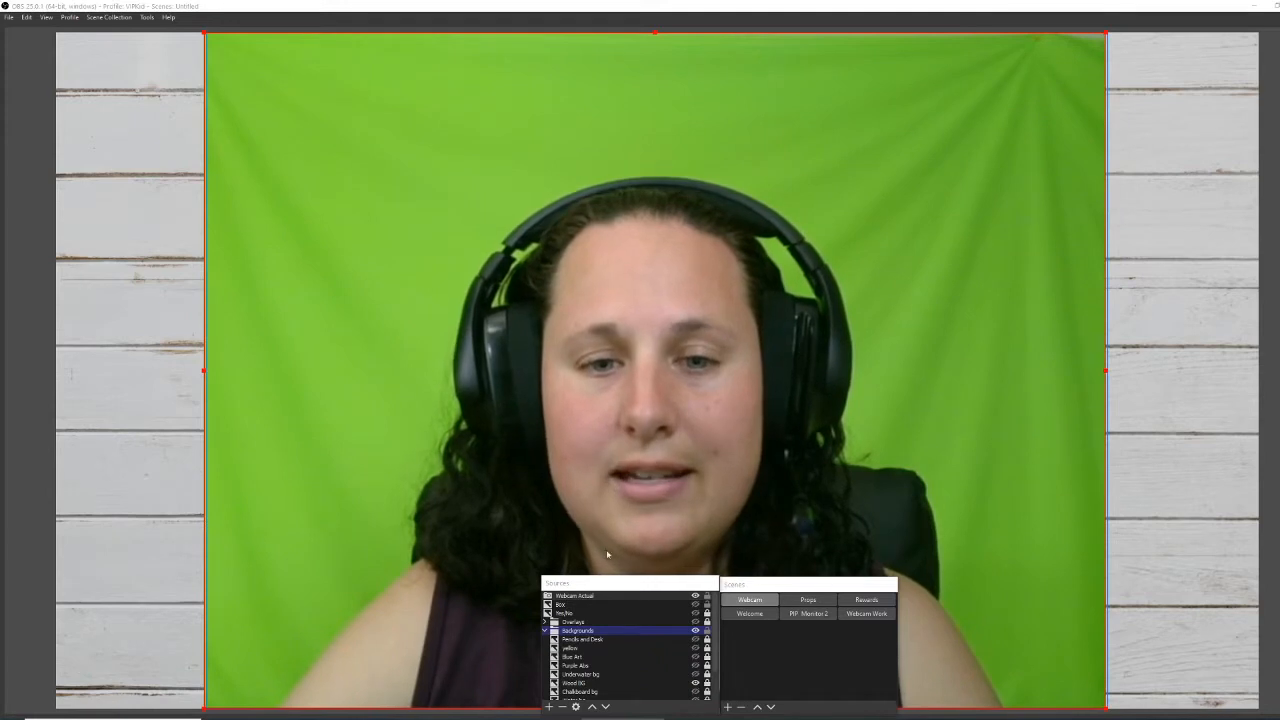
# Nudge the floating Sources and Scenes docks into place and select the Webcam Actual source.
pyautogui.moveTo(606, 588); pyautogui.dragTo(601, 588)
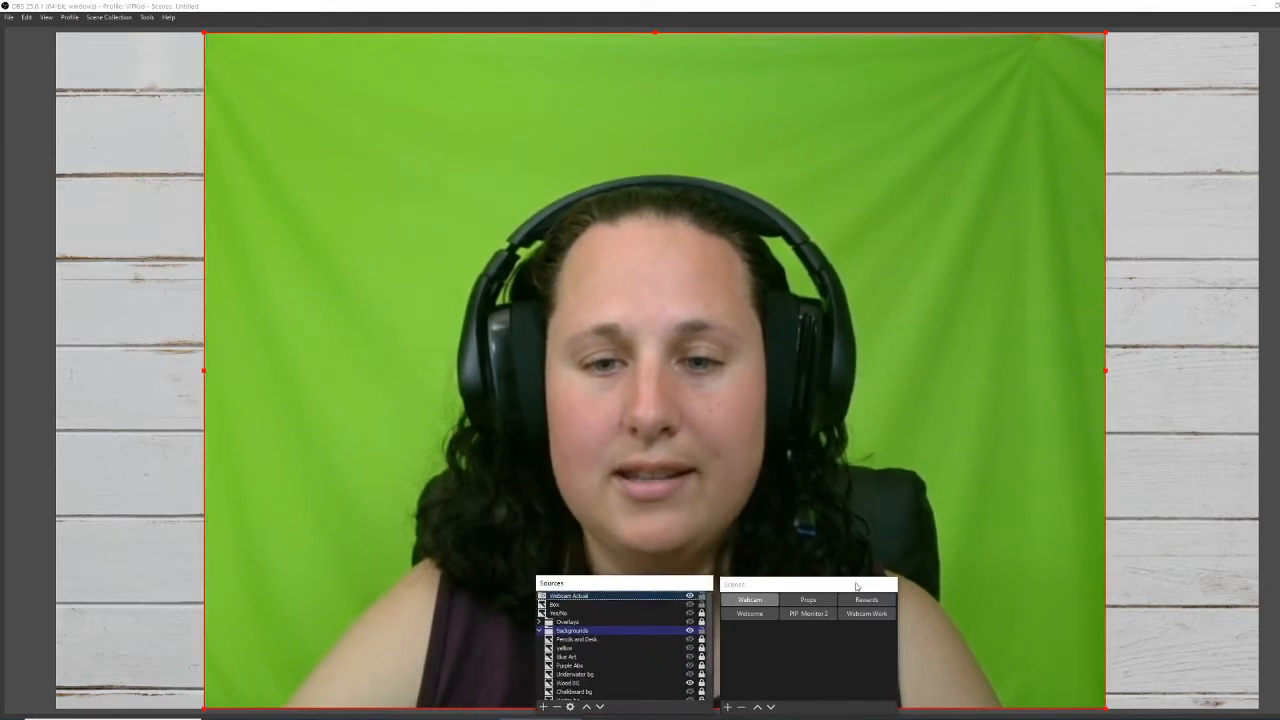
pyautogui.moveTo(853, 584); pyautogui.dragTo(846, 587)
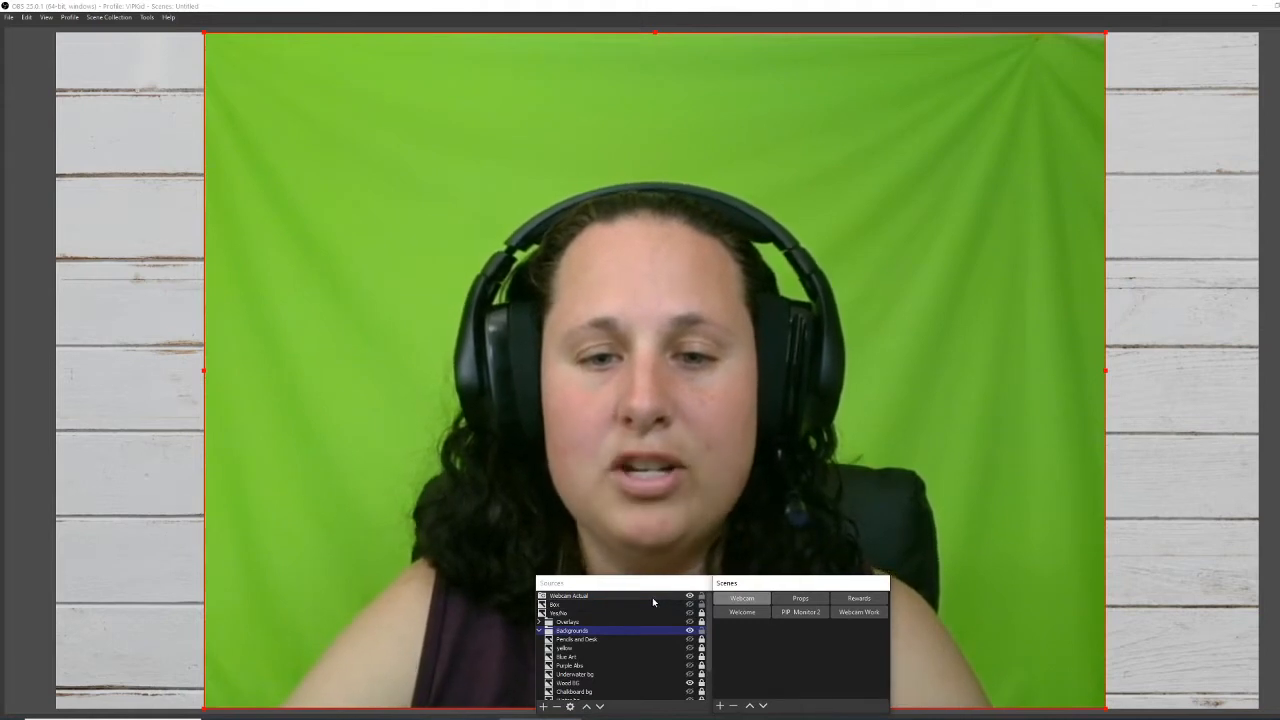
pyautogui.click(653, 599)
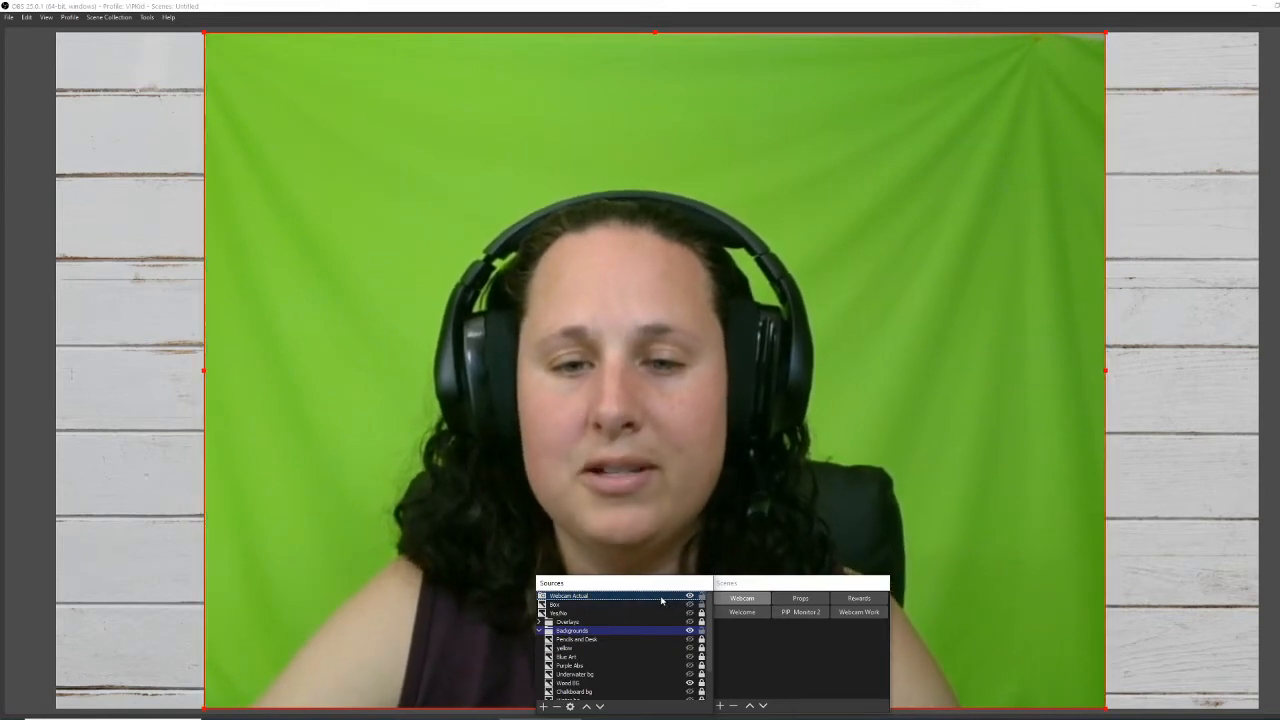
# Open the Filters for Webcam Actual and select its Chroma Key filter.
pyautogui.rightClick(662, 598)
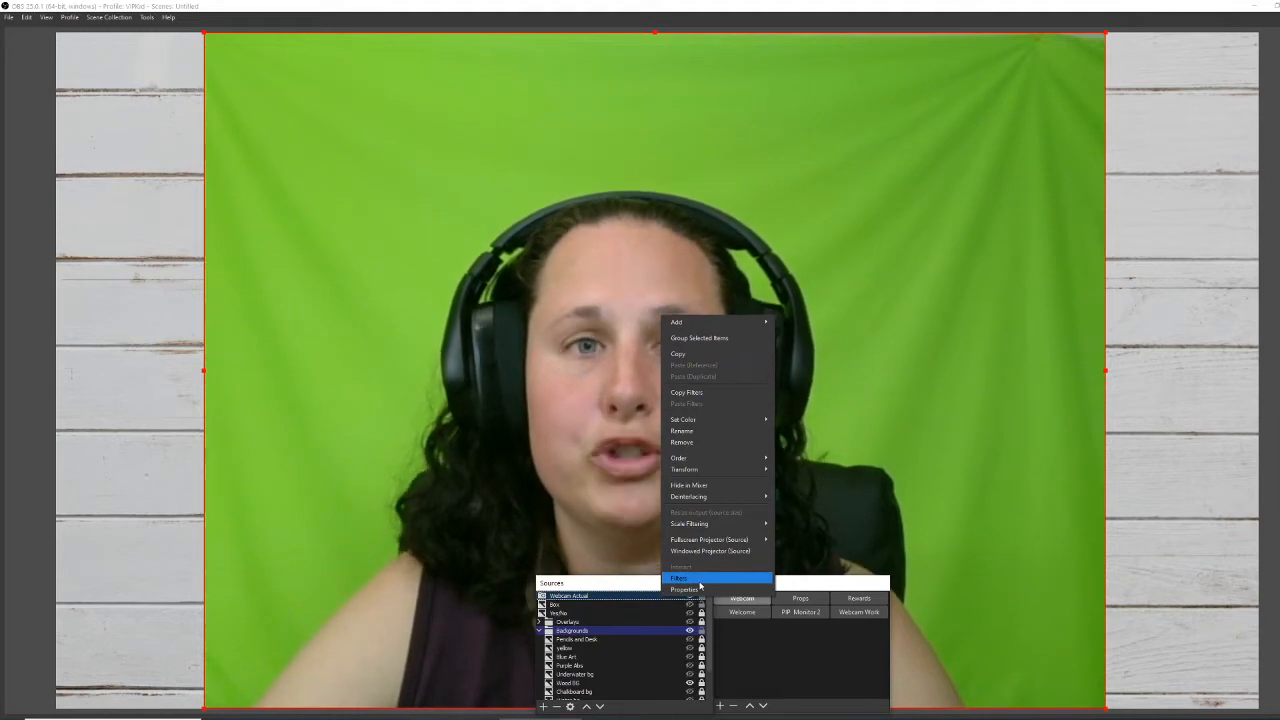
pyautogui.click(700, 584)
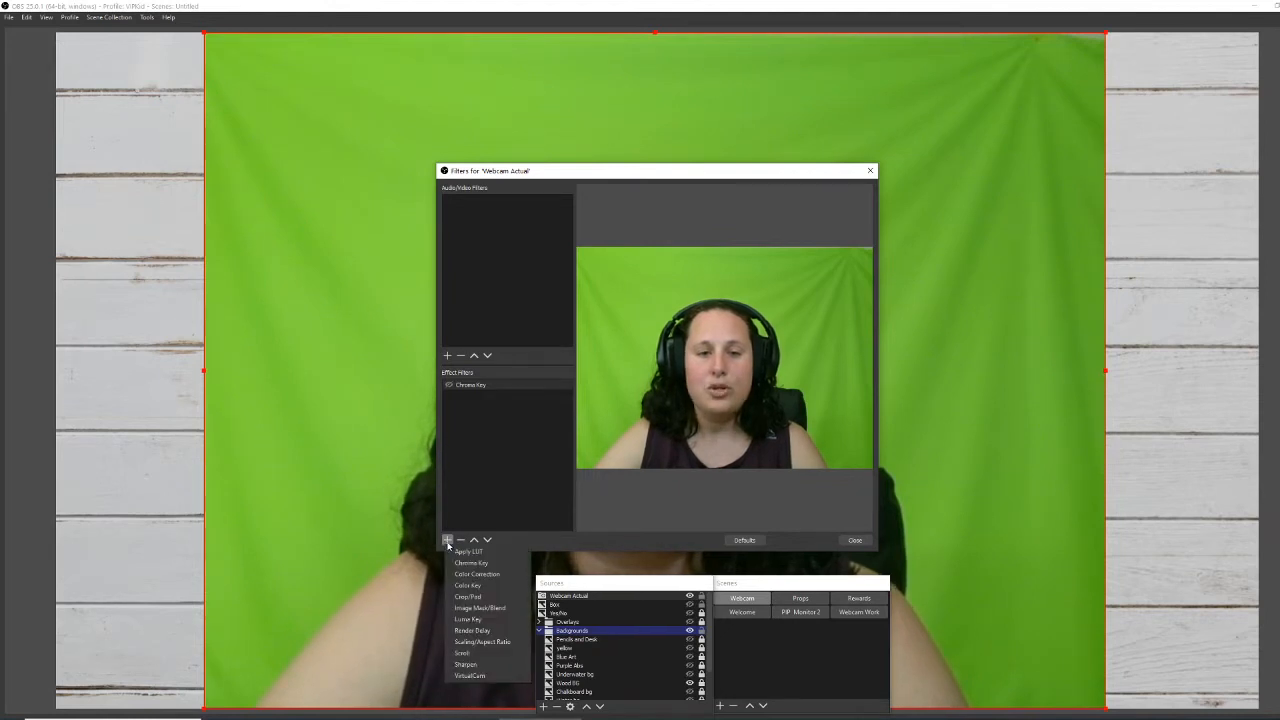
pyautogui.click(463, 437)
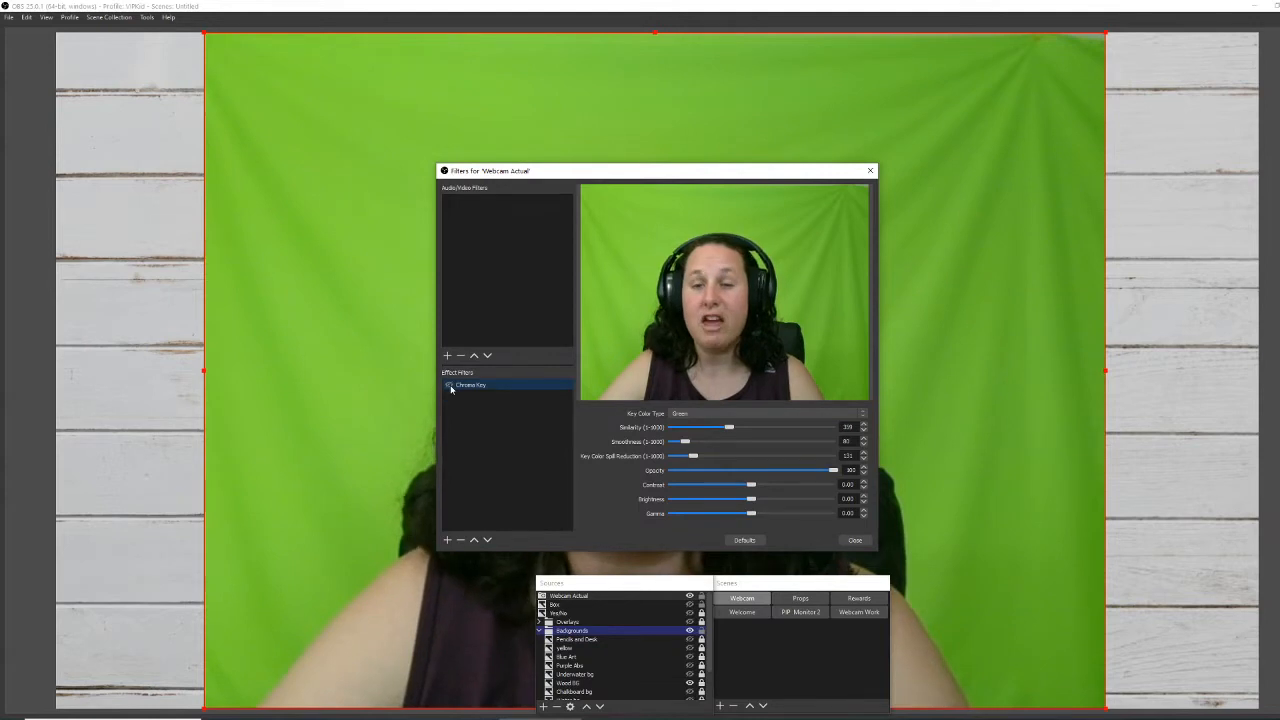
# Enable the Chroma Key filter and move the Filters window left to reveal the keyed presenter.
pyautogui.click(449, 386)
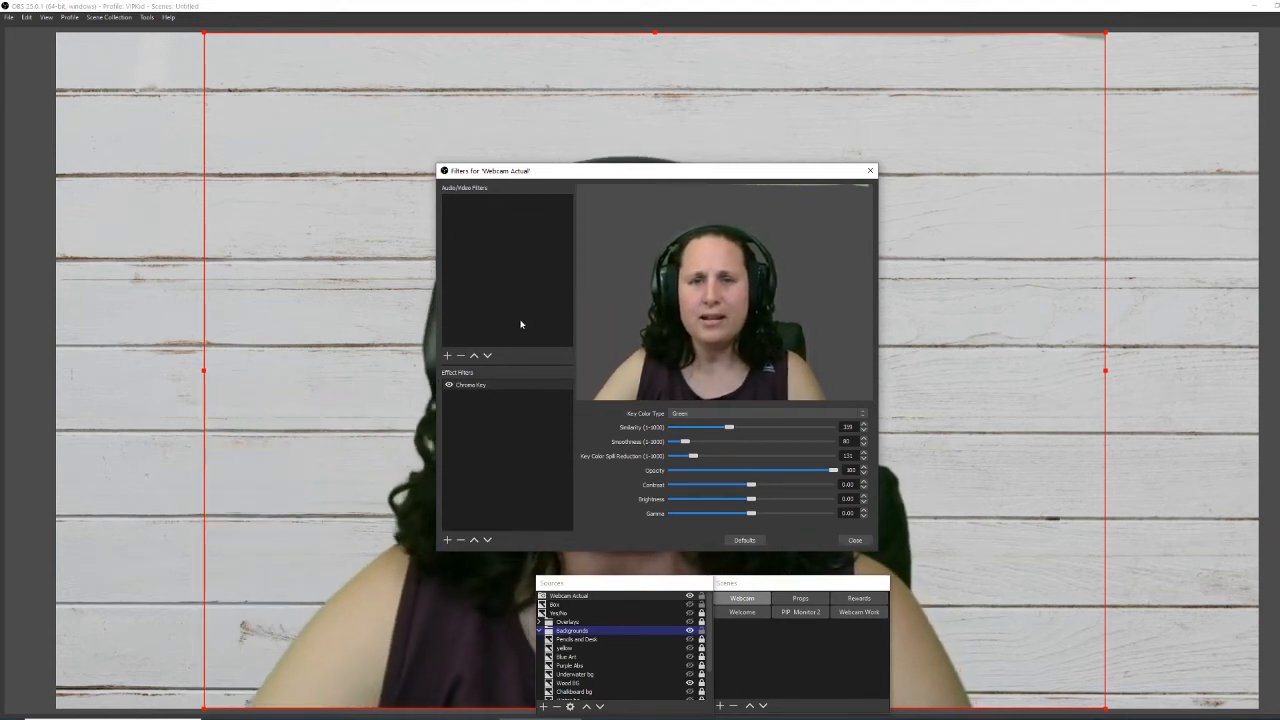
pyautogui.moveTo(677, 178); pyautogui.dragTo(287, 184)
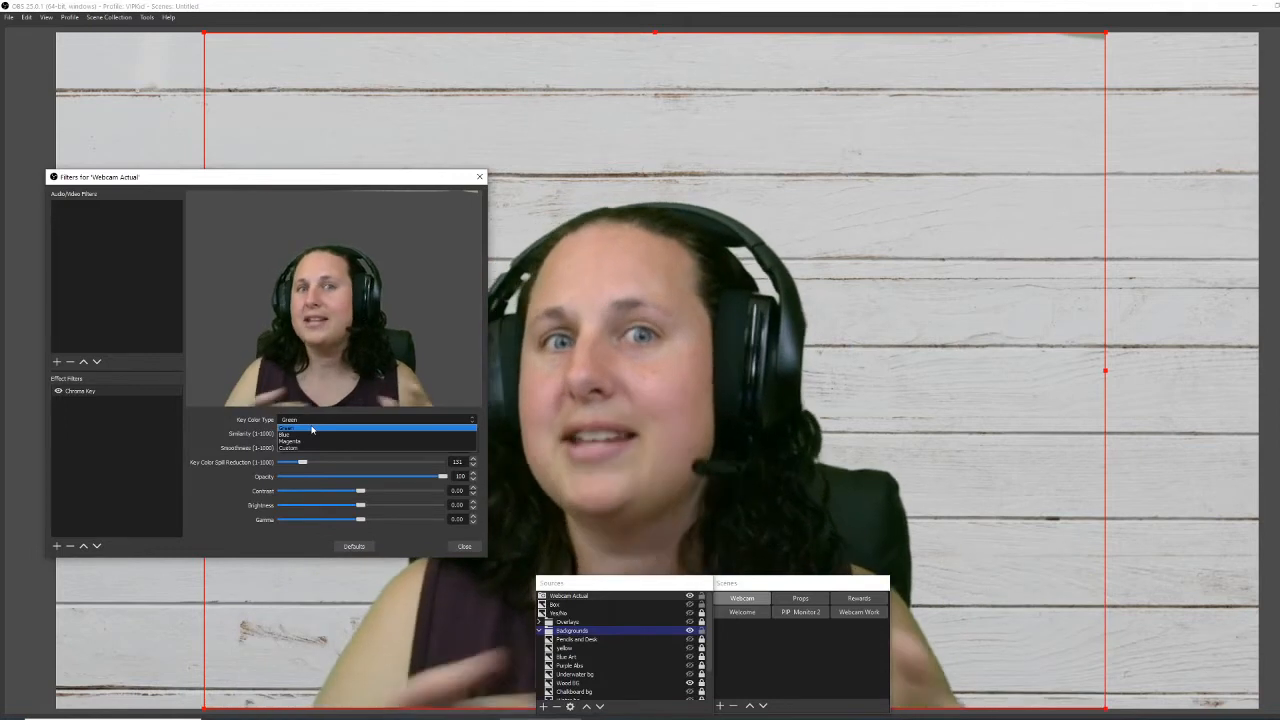
# Switch the Chroma Key colour type to Blue, then back to Green.
pyautogui.click(314, 433)
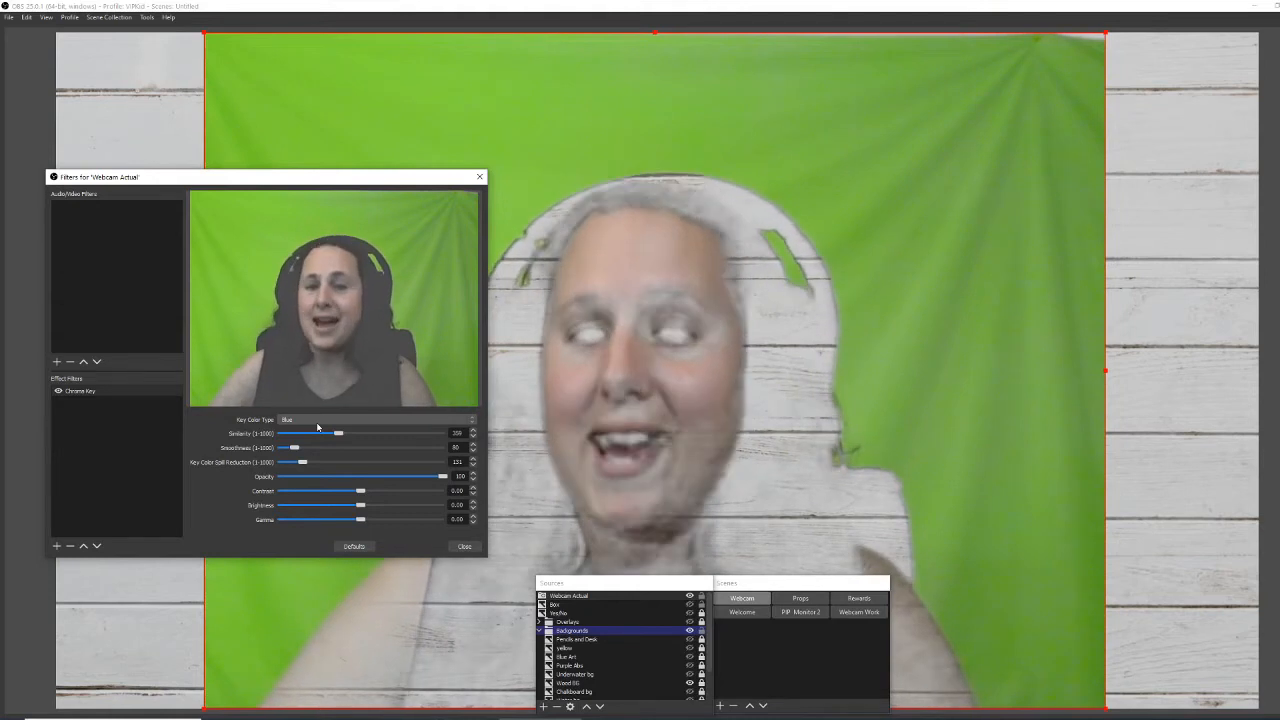
pyautogui.click(316, 422)
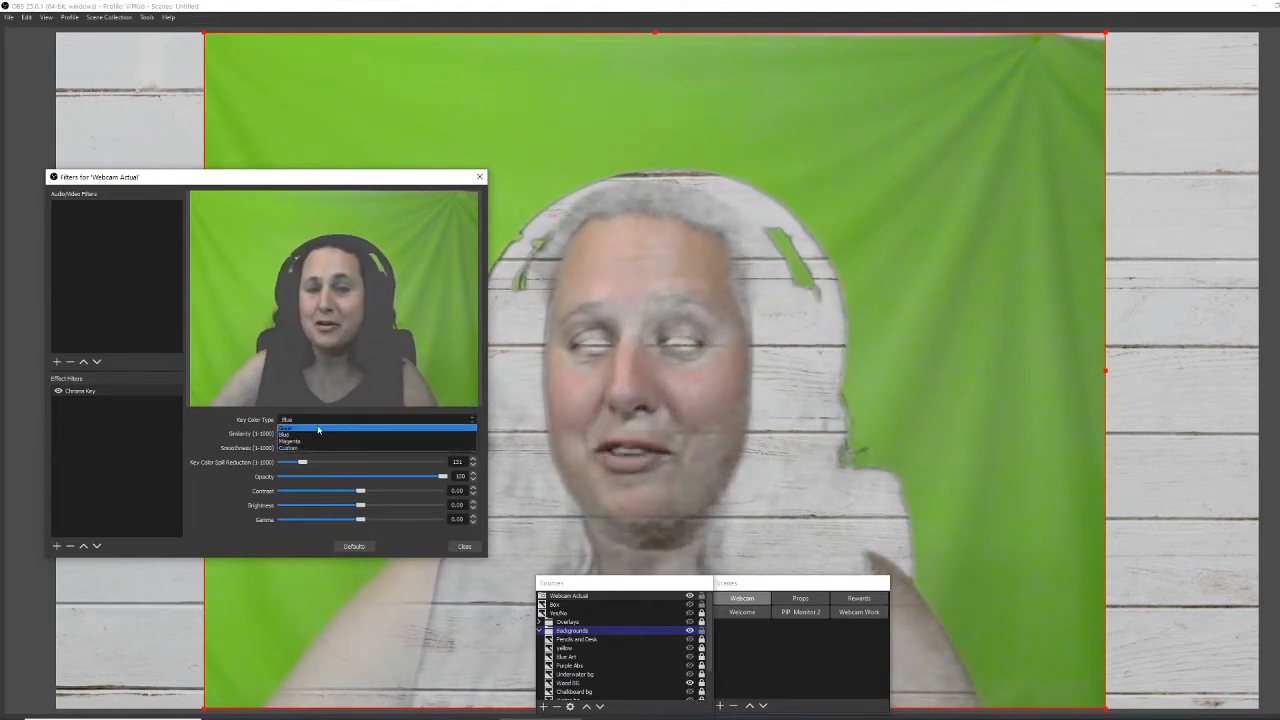
pyautogui.click(318, 428)
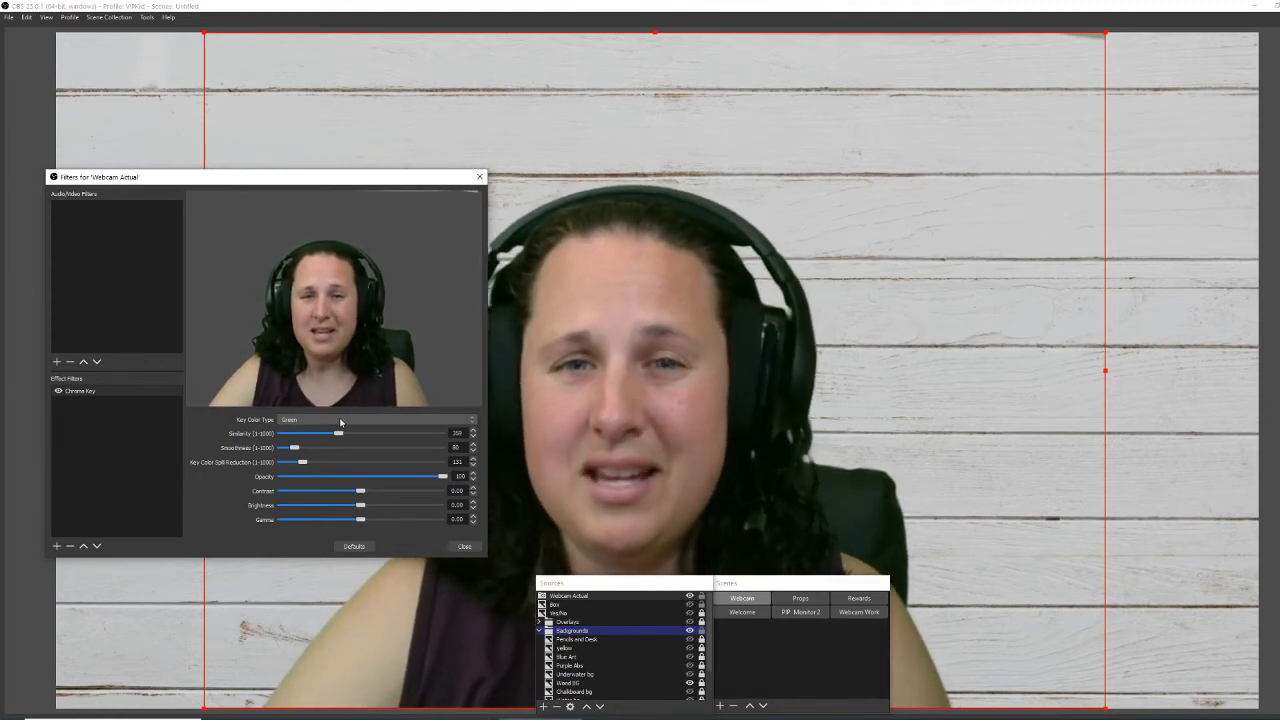
# Switch the key colour type to Custom and briefly toggle the Chroma Key filter off and on.
pyautogui.click(340, 420)
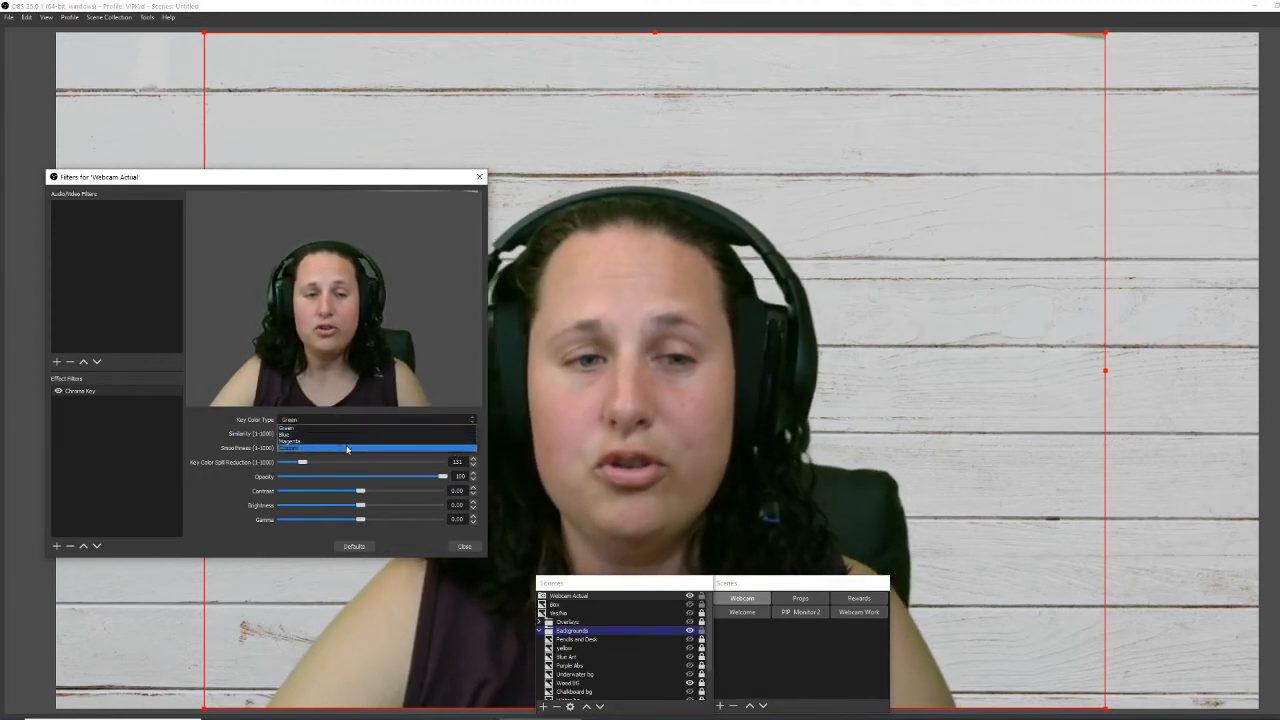
pyautogui.click(346, 447)
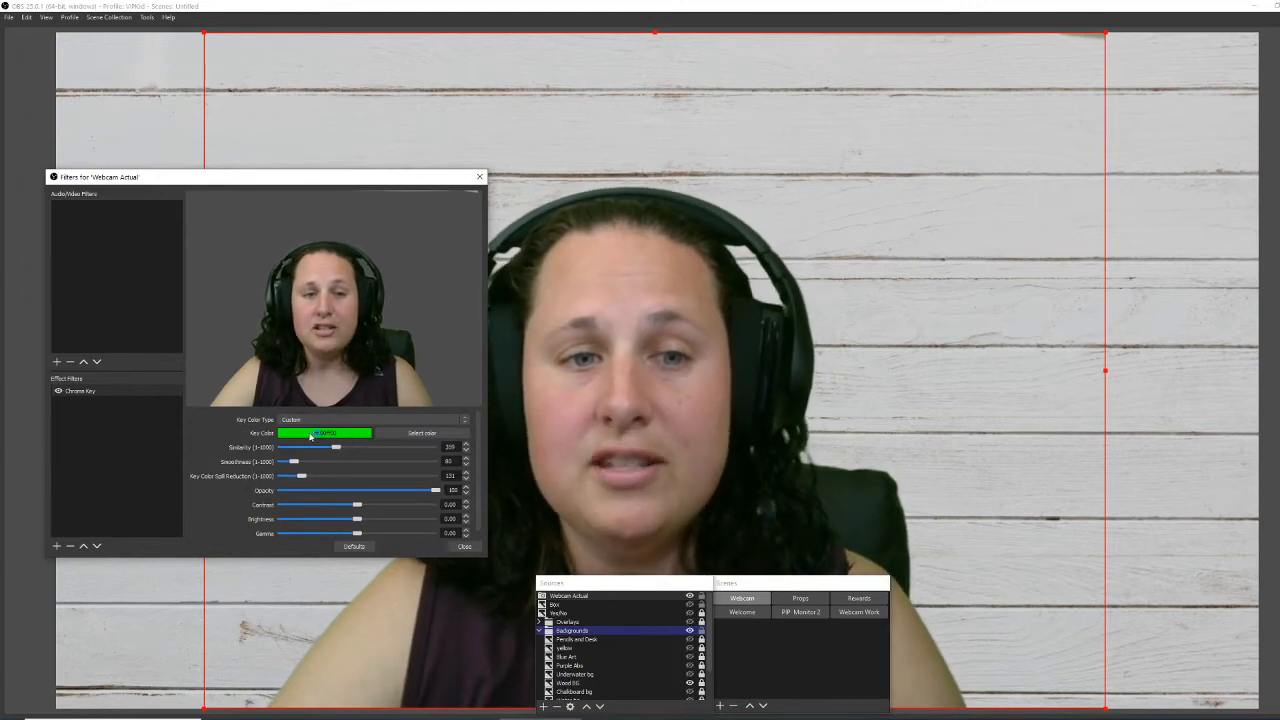
pyautogui.click(388, 440)
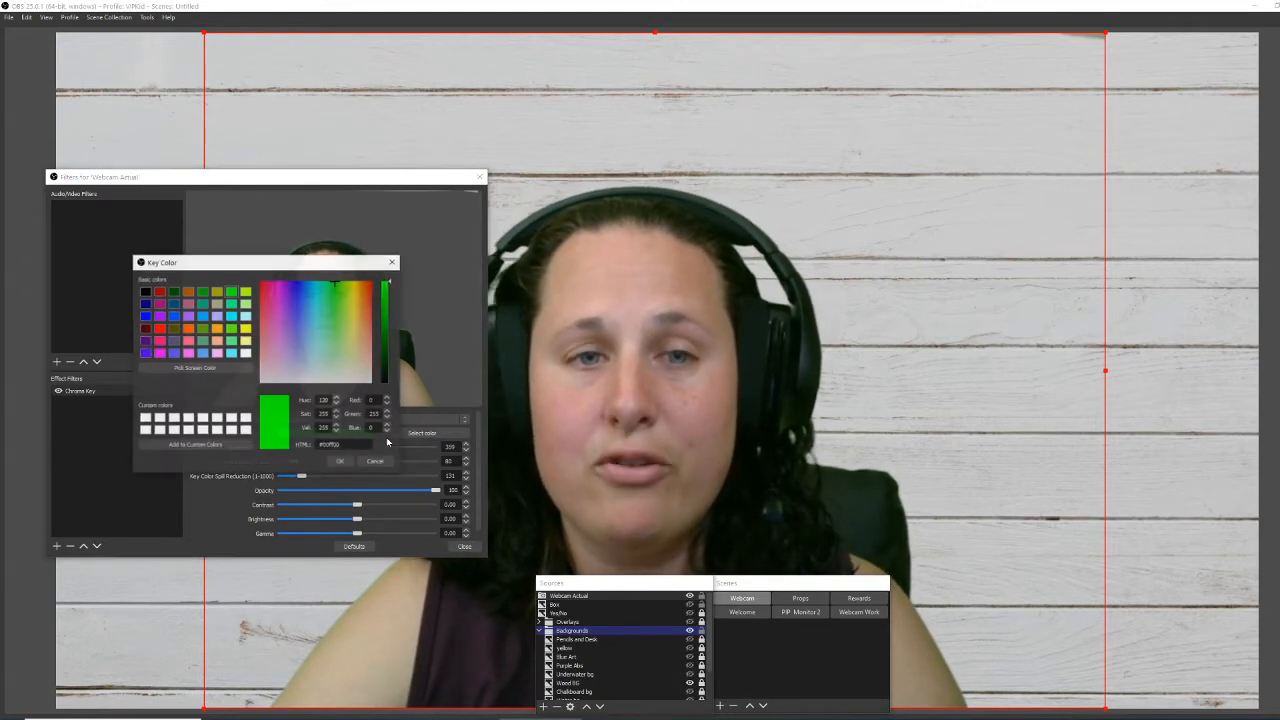
pyautogui.click(364, 461)
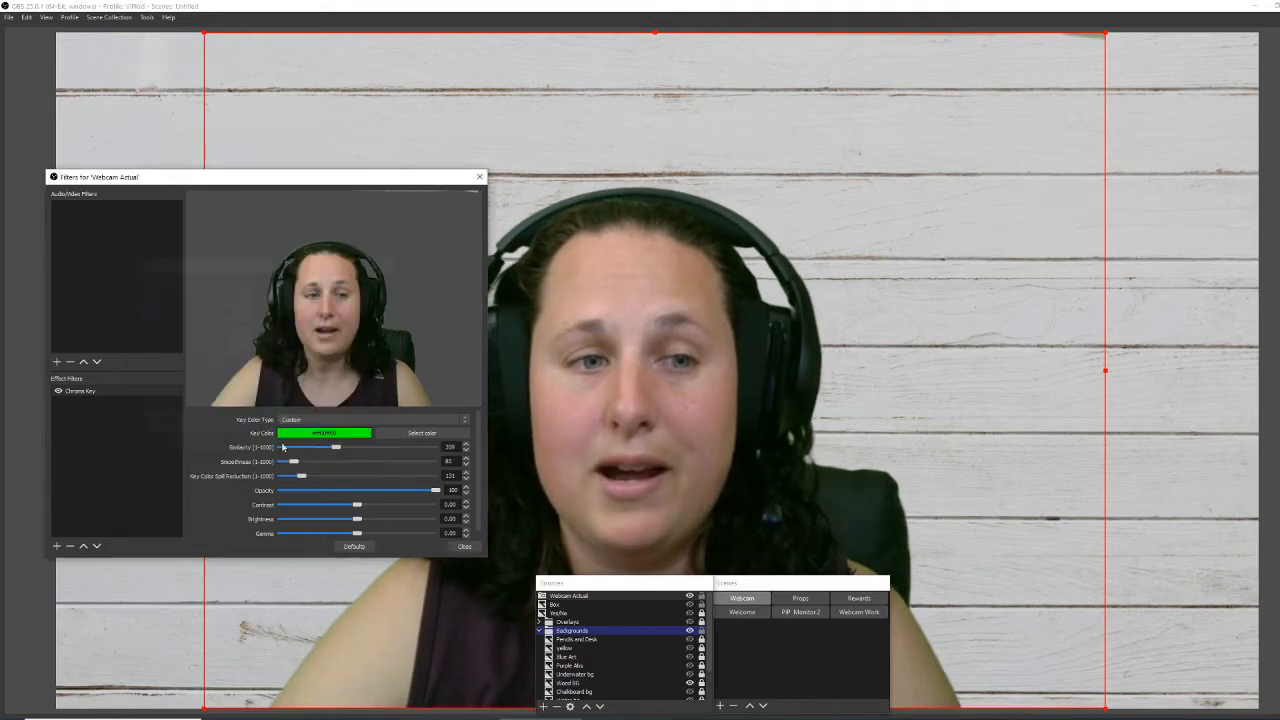
pyautogui.click(58, 391)
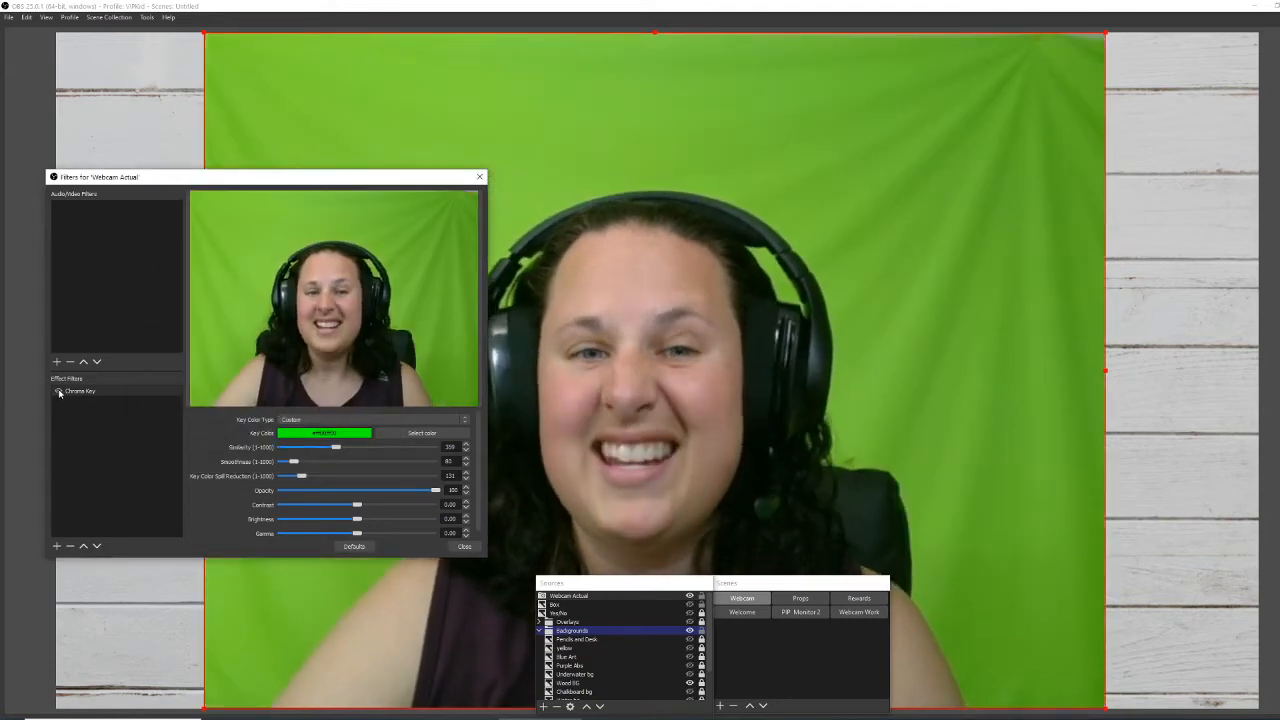
pyautogui.click(58, 391)
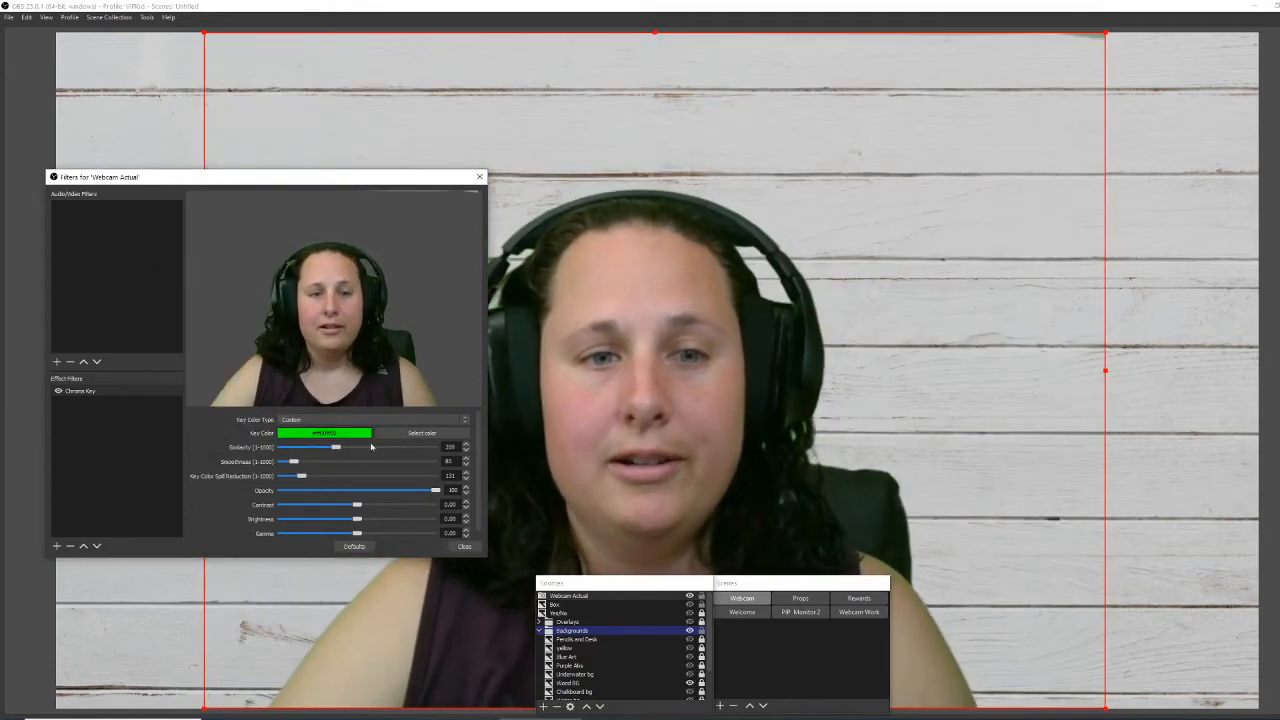
# Darken the custom key colour, then restore it to bright green #00ff00.
pyautogui.click(405, 438)
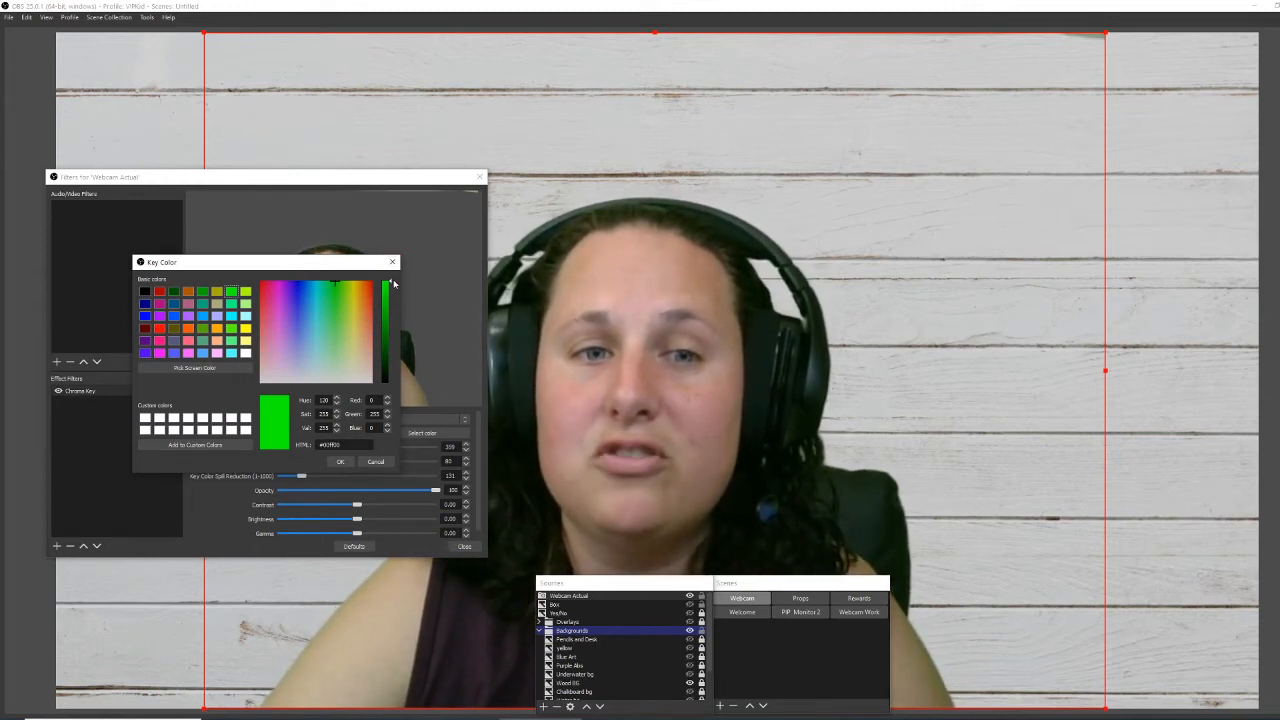
pyautogui.moveTo(392, 294); pyautogui.dragTo(391, 327)
pyautogui.click(350, 465)
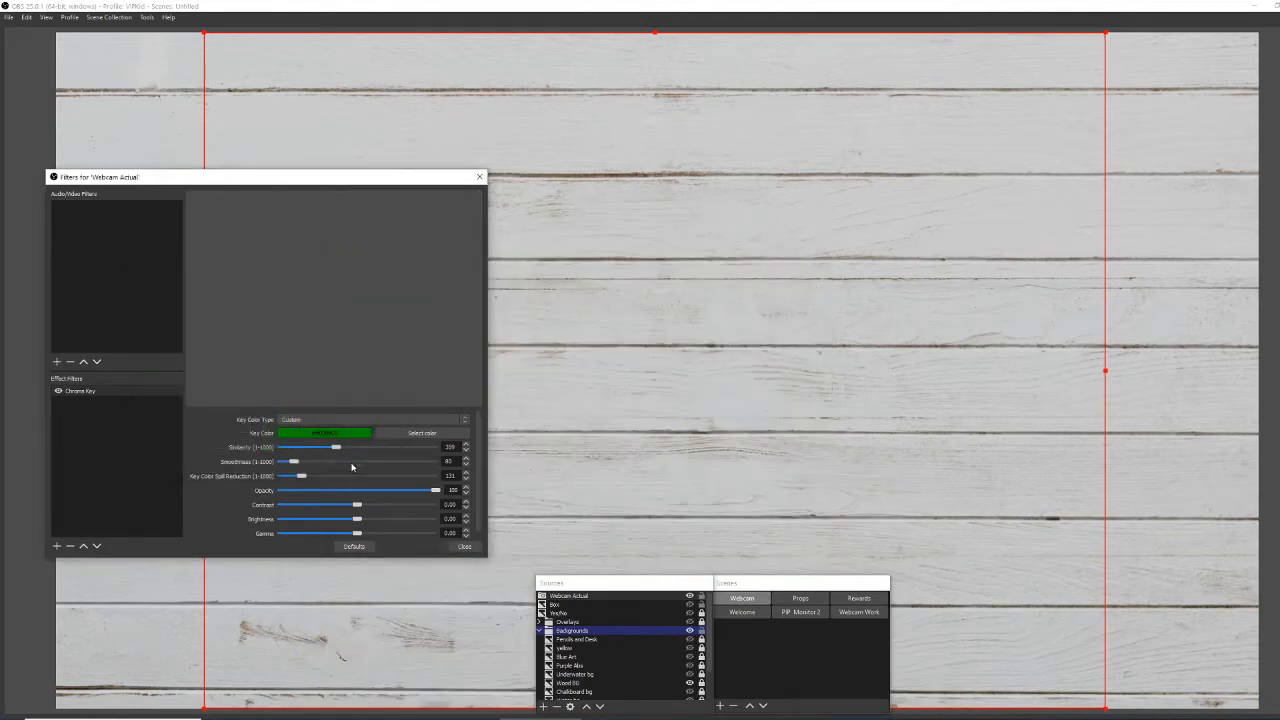
pyautogui.click(420, 433)
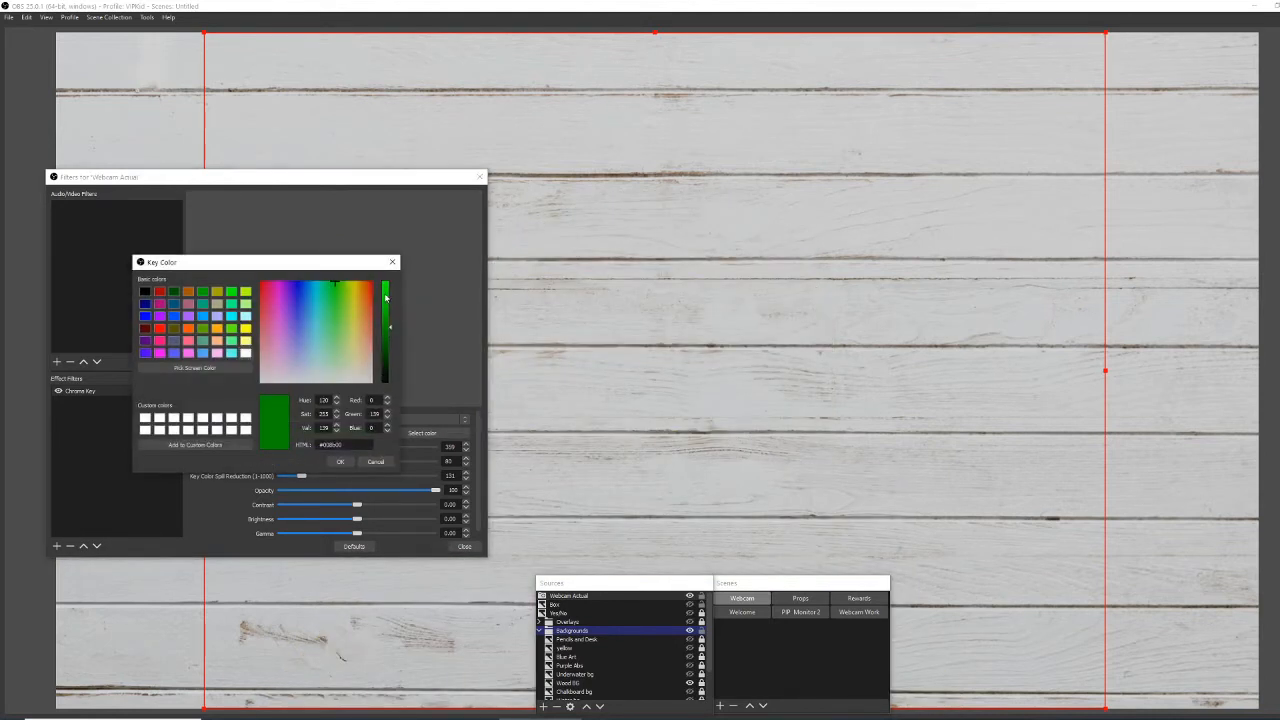
pyautogui.moveTo(389, 291); pyautogui.dragTo(390, 285)
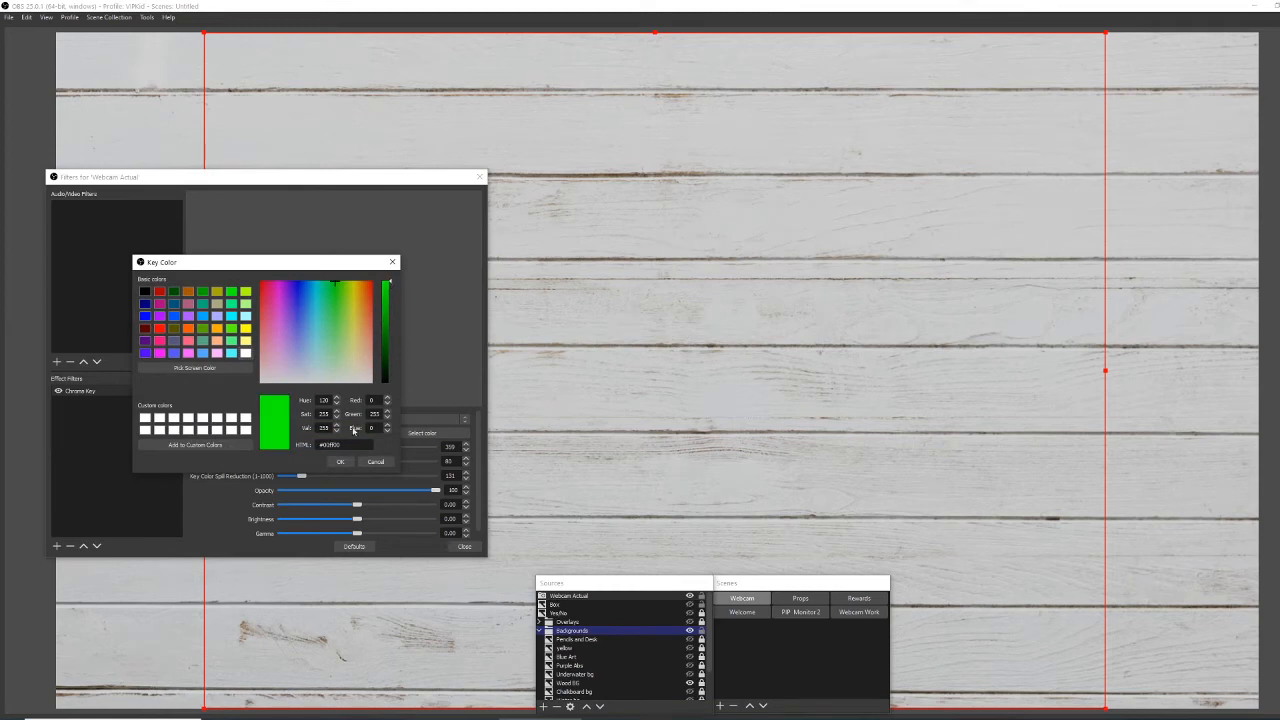
pyautogui.click(340, 462)
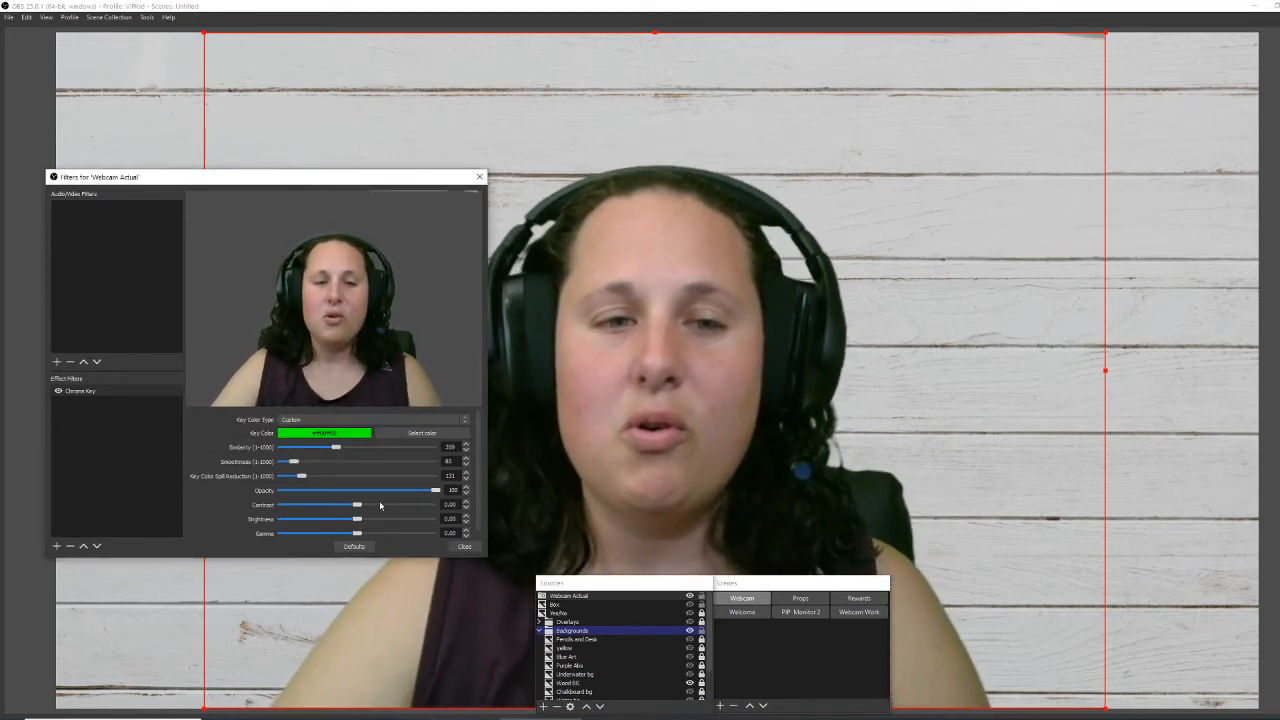
pyautogui.click(367, 420)
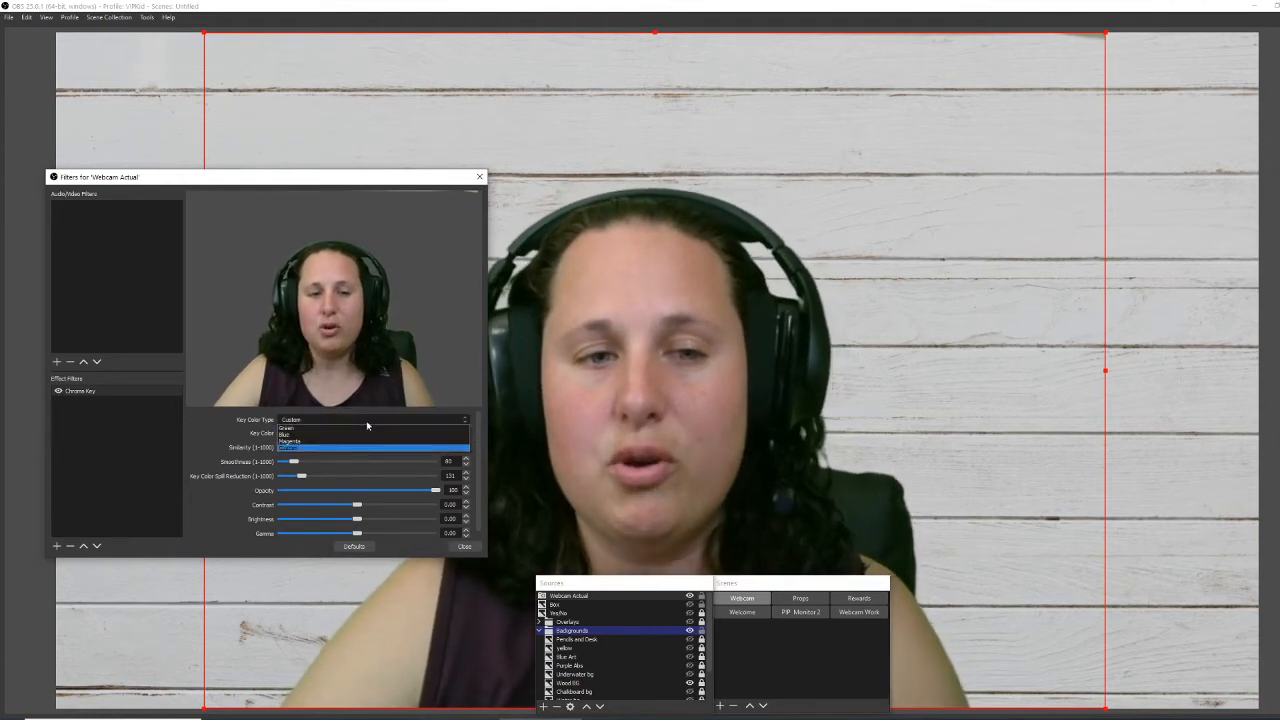
# Choose the Green key preset and adjust Similarity, dropping it to 1 then raising it again.
pyautogui.click(368, 428)
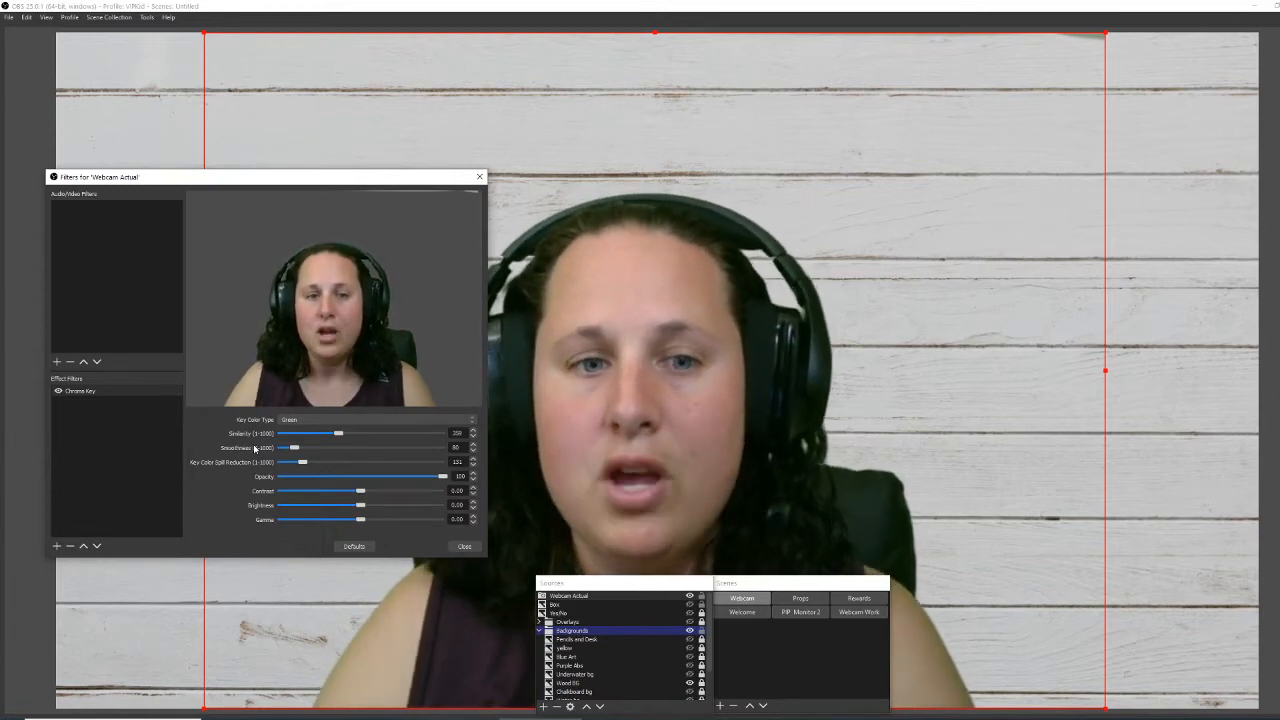
pyautogui.moveTo(338, 433); pyautogui.dragTo(367, 436)
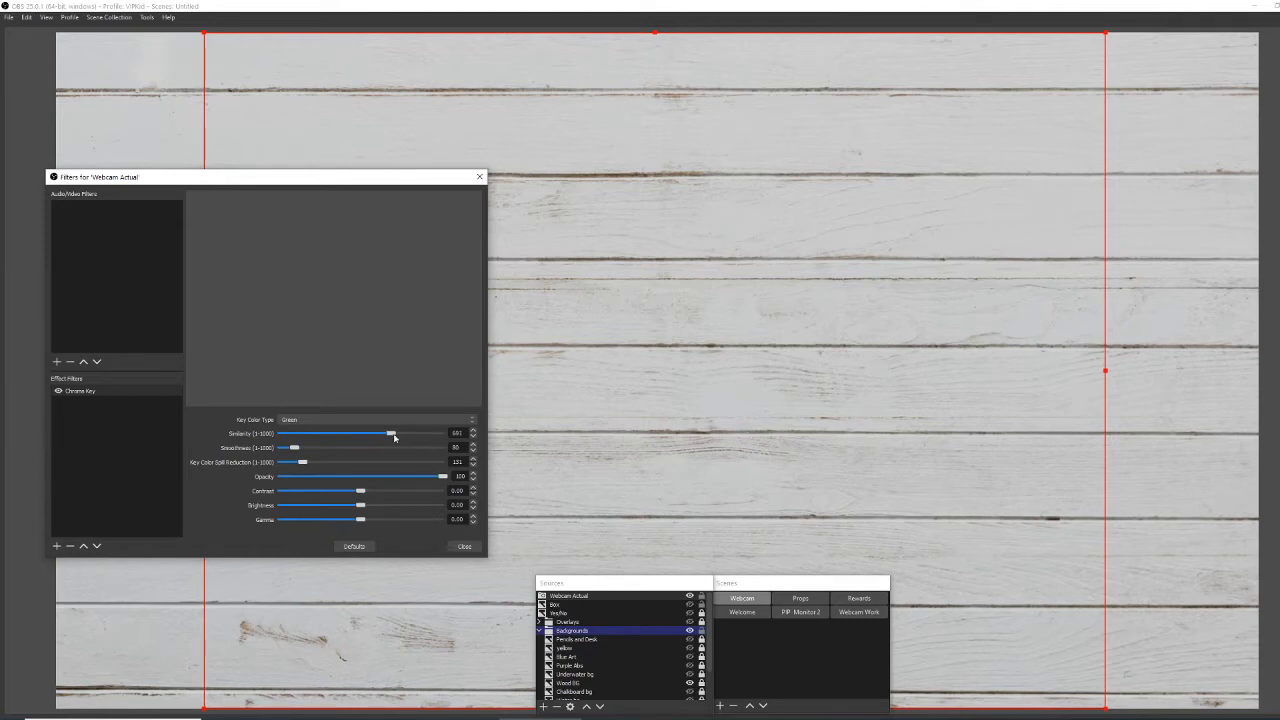
pyautogui.moveTo(376, 433); pyautogui.dragTo(276, 461)
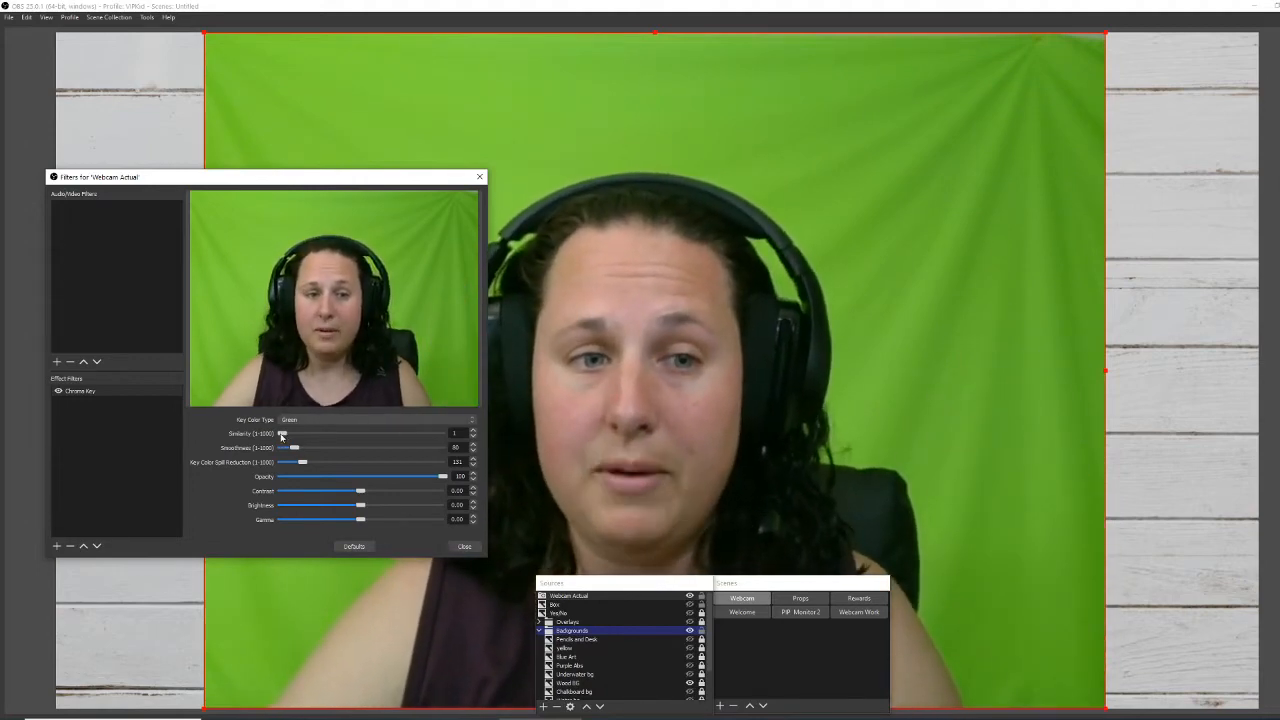
pyautogui.moveTo(283, 434); pyautogui.dragTo(338, 441)
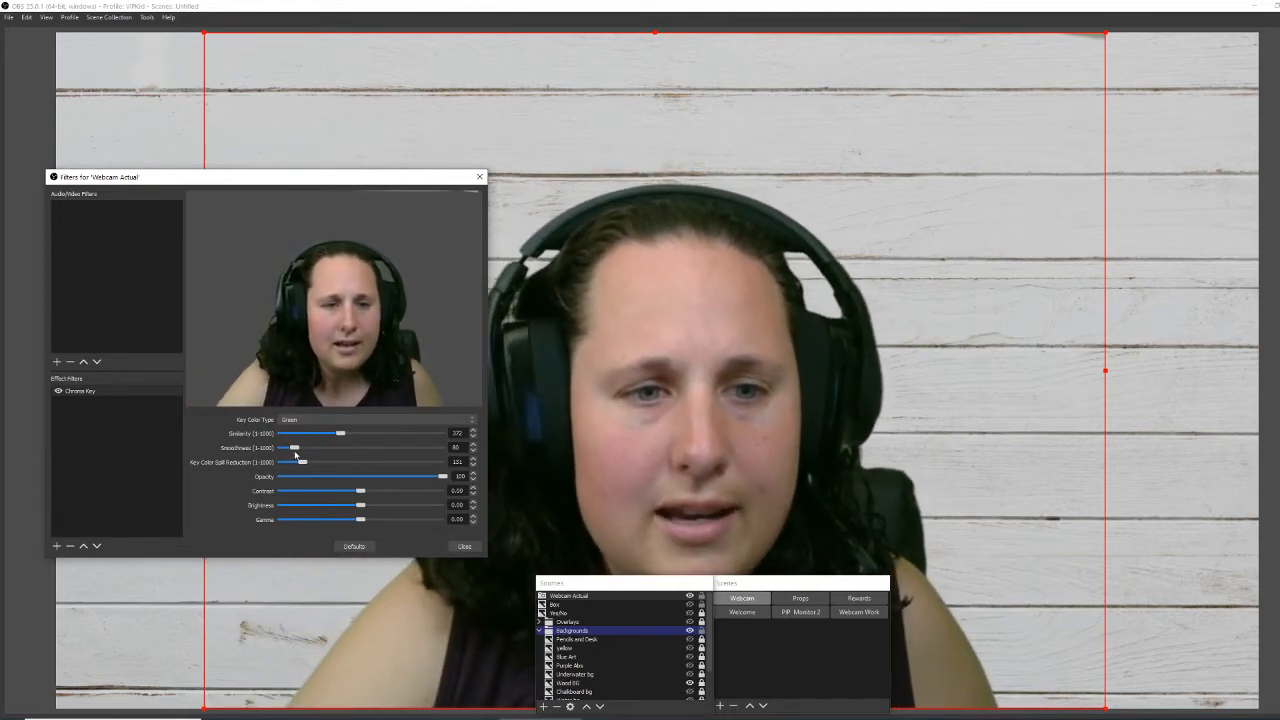
# Increase Smoothness, drop it to its minimum, then raise it slightly.
pyautogui.moveTo(293, 447); pyautogui.dragTo(304, 447)
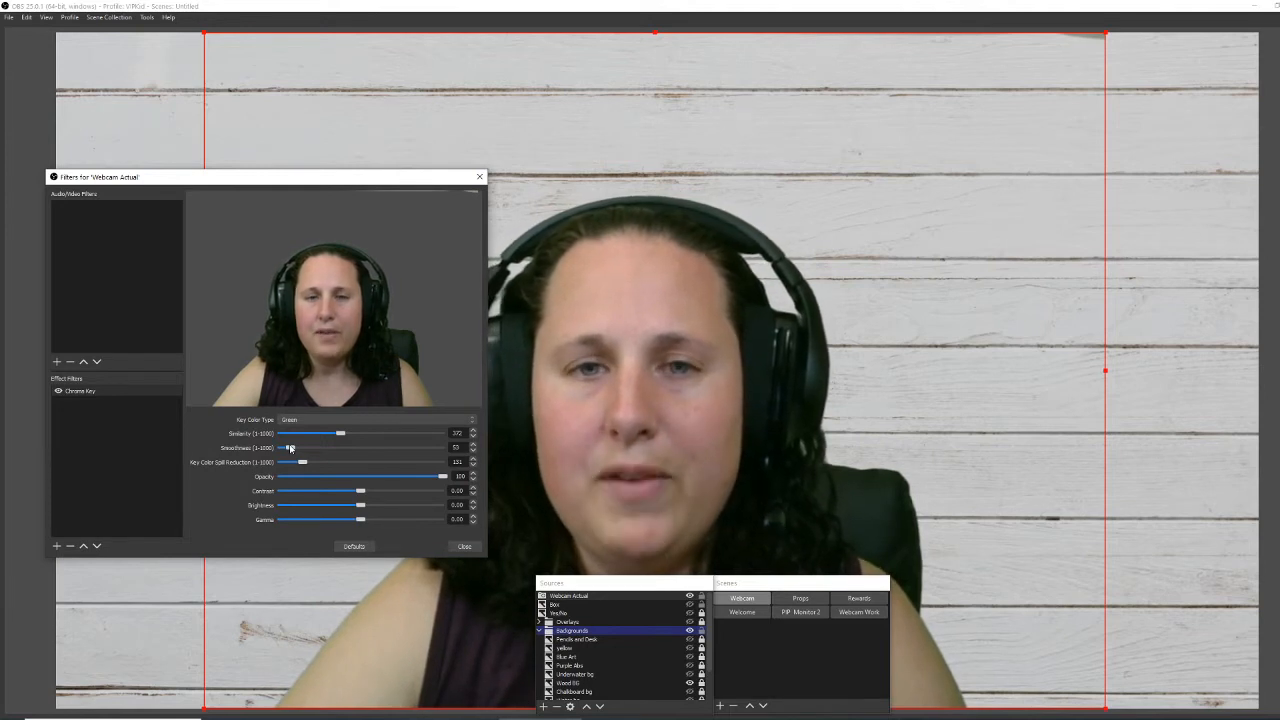
pyautogui.moveTo(290, 448); pyautogui.dragTo(270, 447)
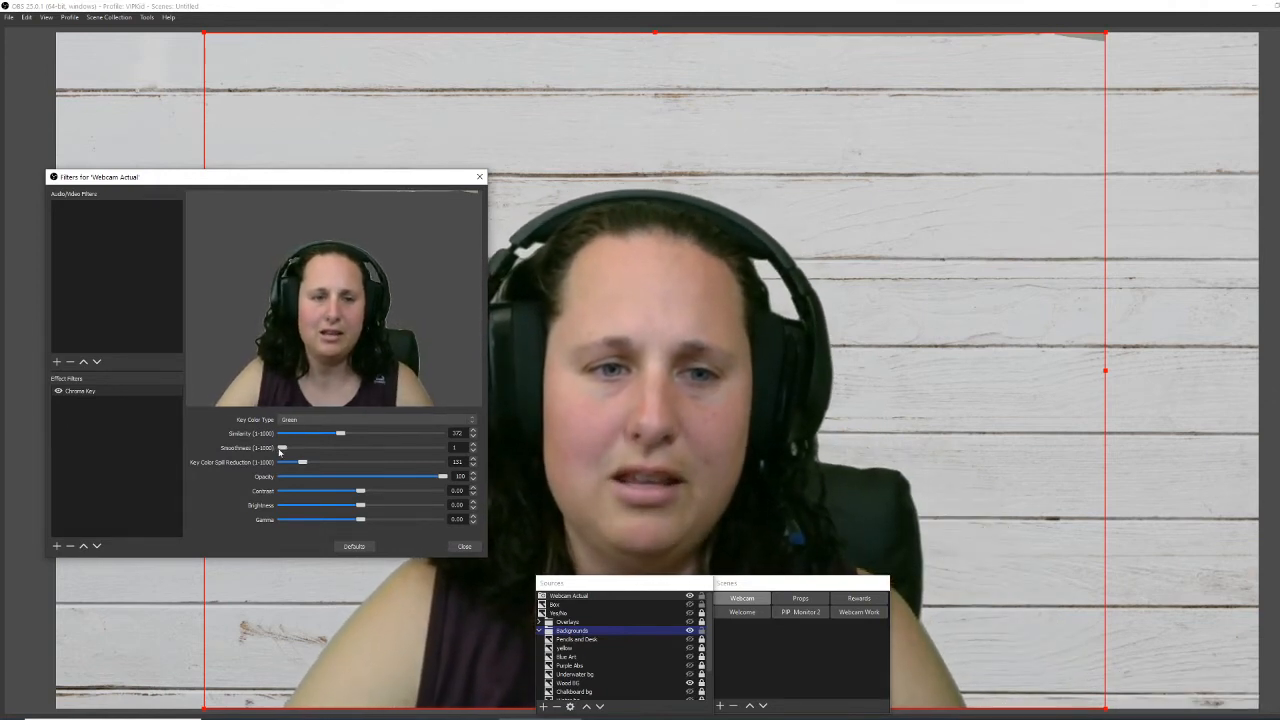
pyautogui.moveTo(280, 452); pyautogui.dragTo(284, 452)
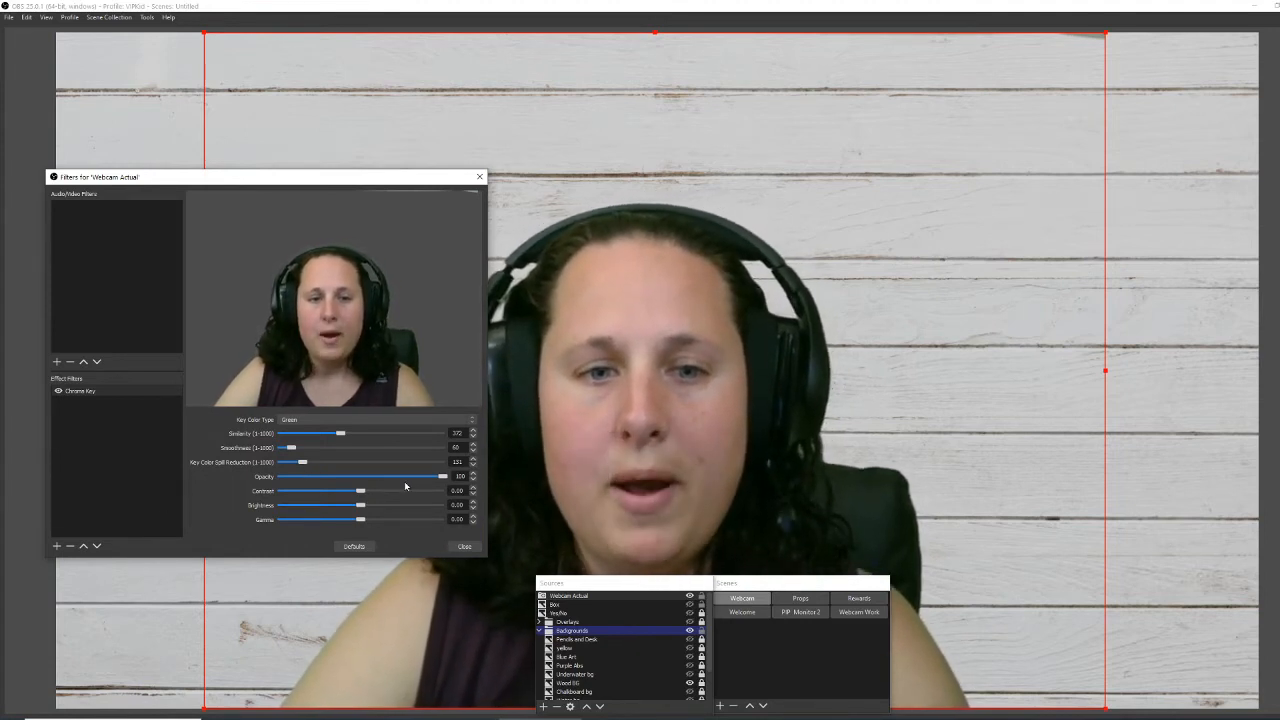
pyautogui.moveTo(440, 481); pyautogui.dragTo(366, 496)
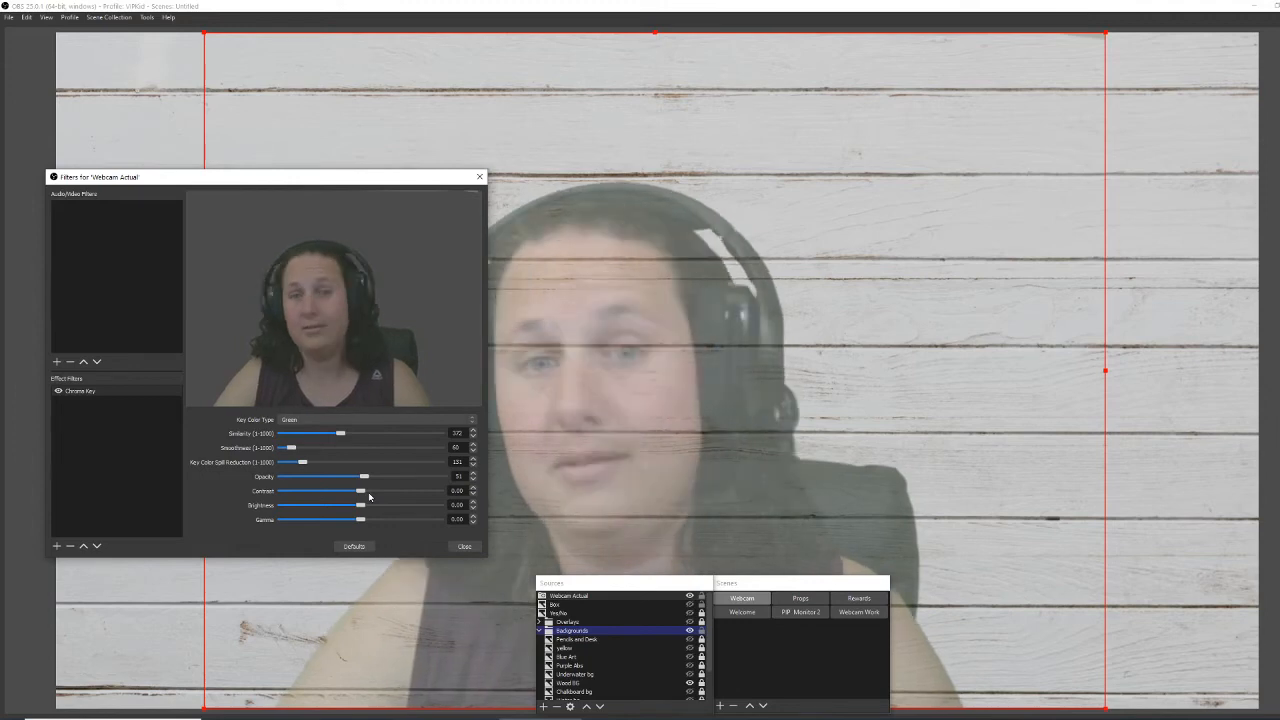
pyautogui.moveTo(368, 496); pyautogui.dragTo(462, 489)
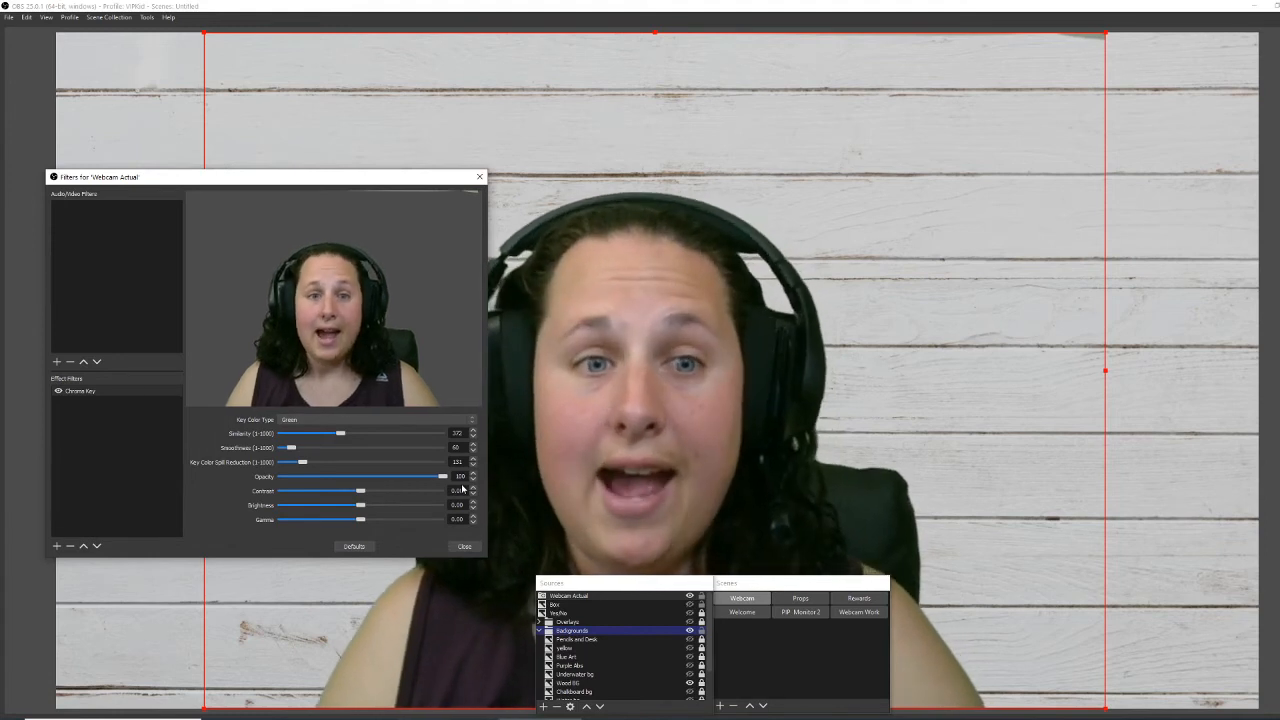
# Close the Webcam Actual Filters window and move the Sources dock to the top of the preview.
pyautogui.click(466, 547)
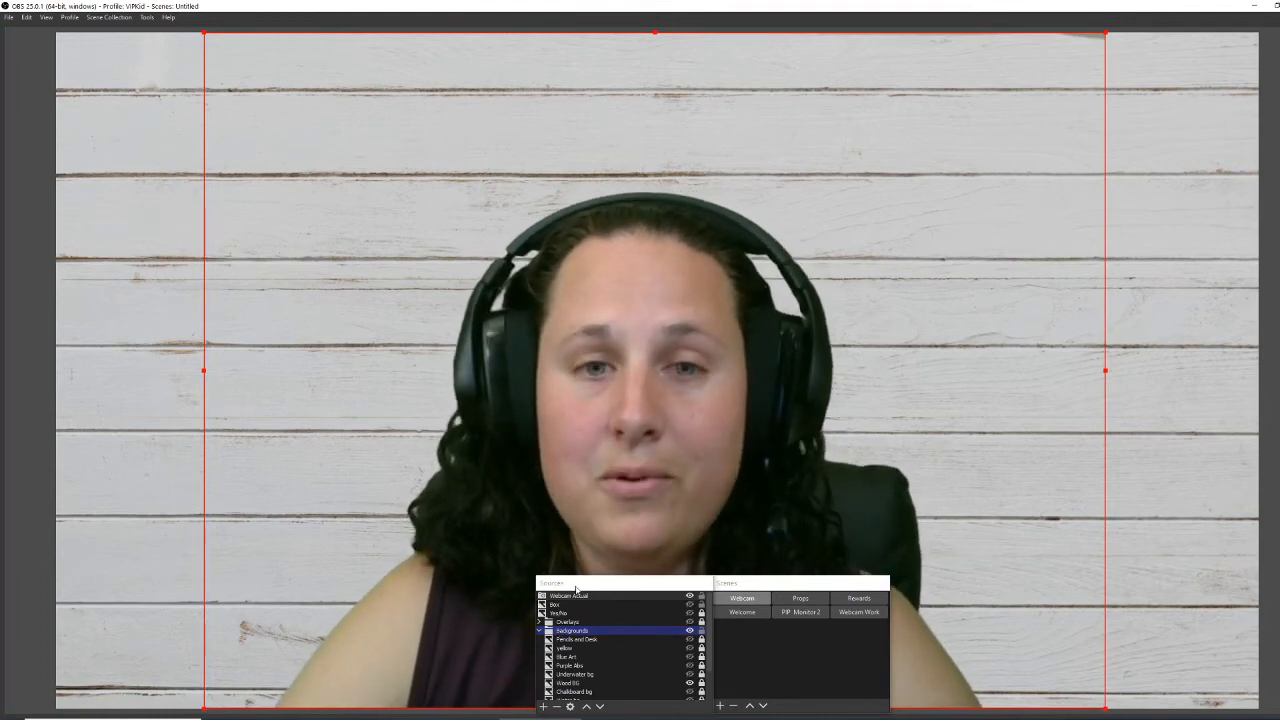
pyautogui.moveTo(575, 590); pyautogui.dragTo(585, 107)
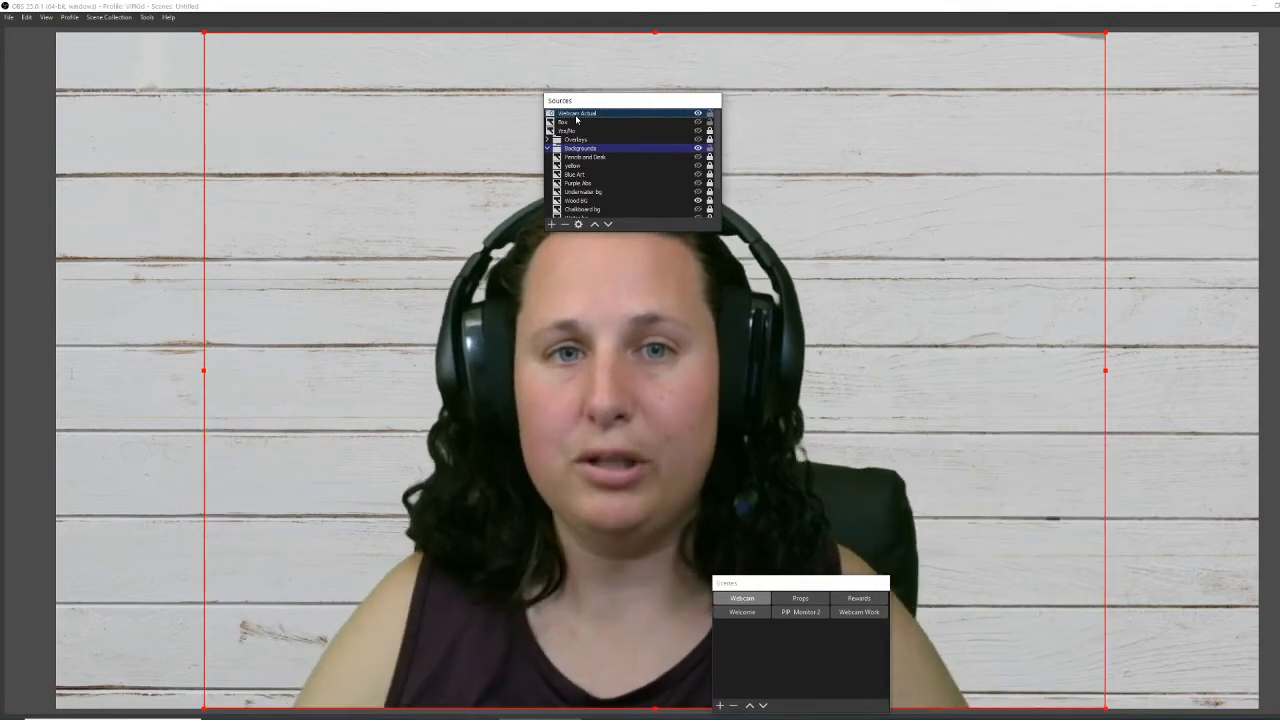
# Move Overlays to the top, place Webcam Actual above it, and hide Overlays.
pyautogui.click(698, 139)
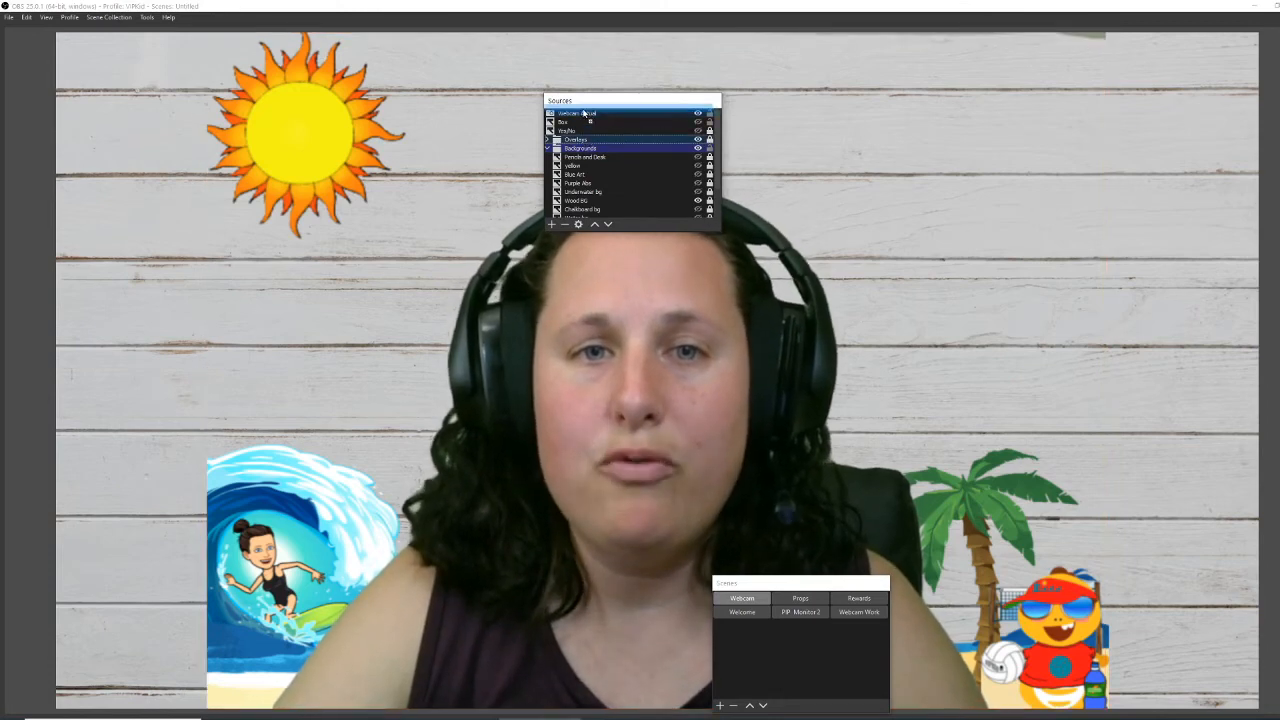
pyautogui.moveTo(575, 139); pyautogui.dragTo(587, 113)
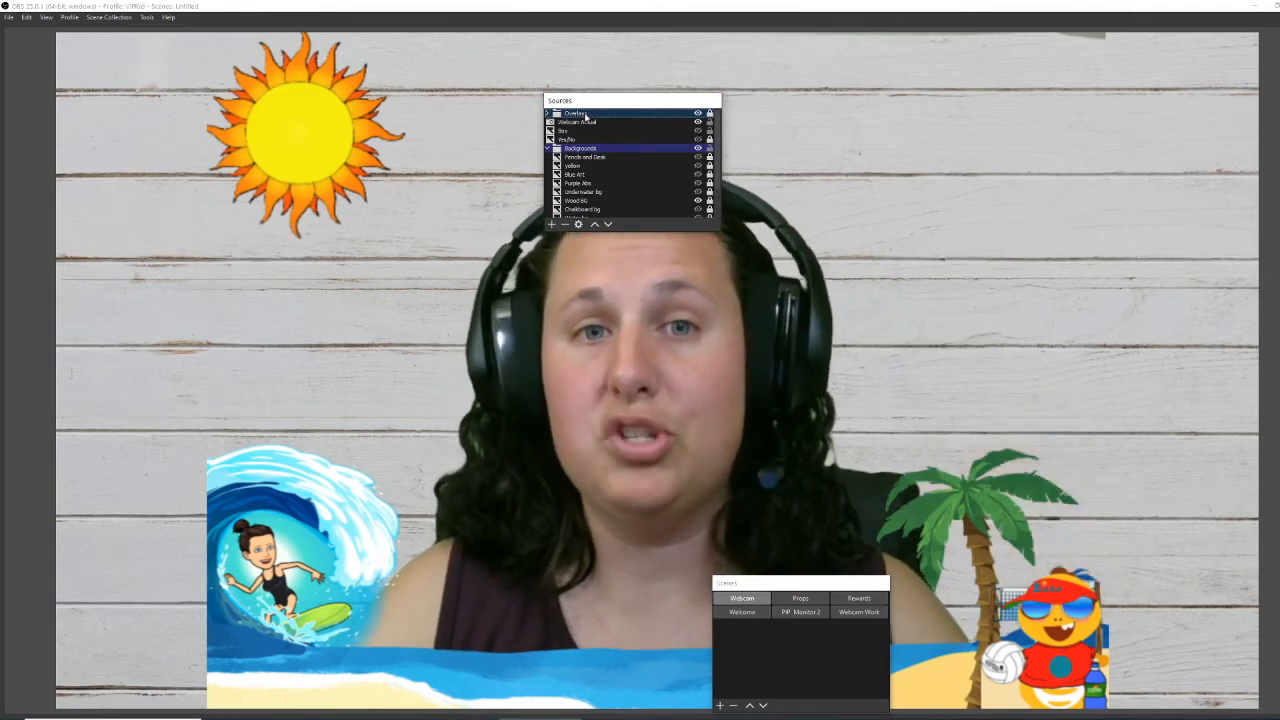
pyautogui.moveTo(586, 118); pyautogui.dragTo(660, 111)
pyautogui.click(697, 122)
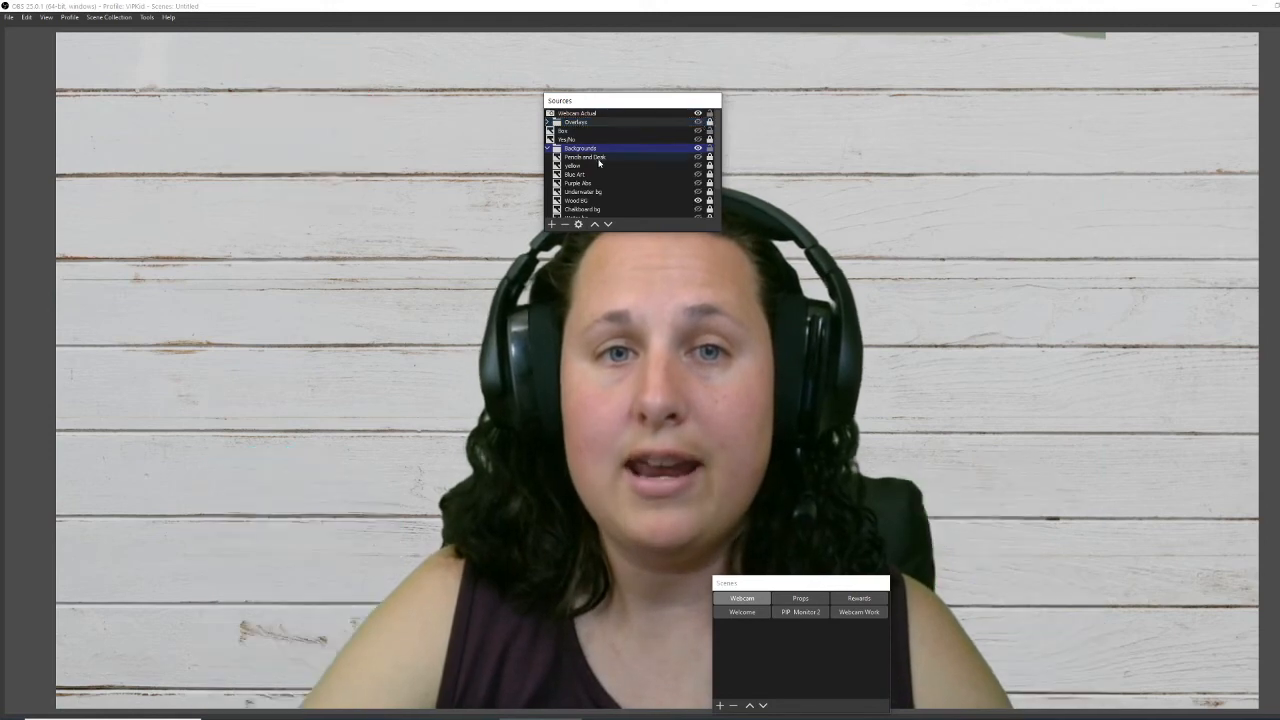
# Collapse and expand the Backgrounds and Holidays groups in the Sources list.
pyautogui.click(548, 148)
pyautogui.click(548, 148)
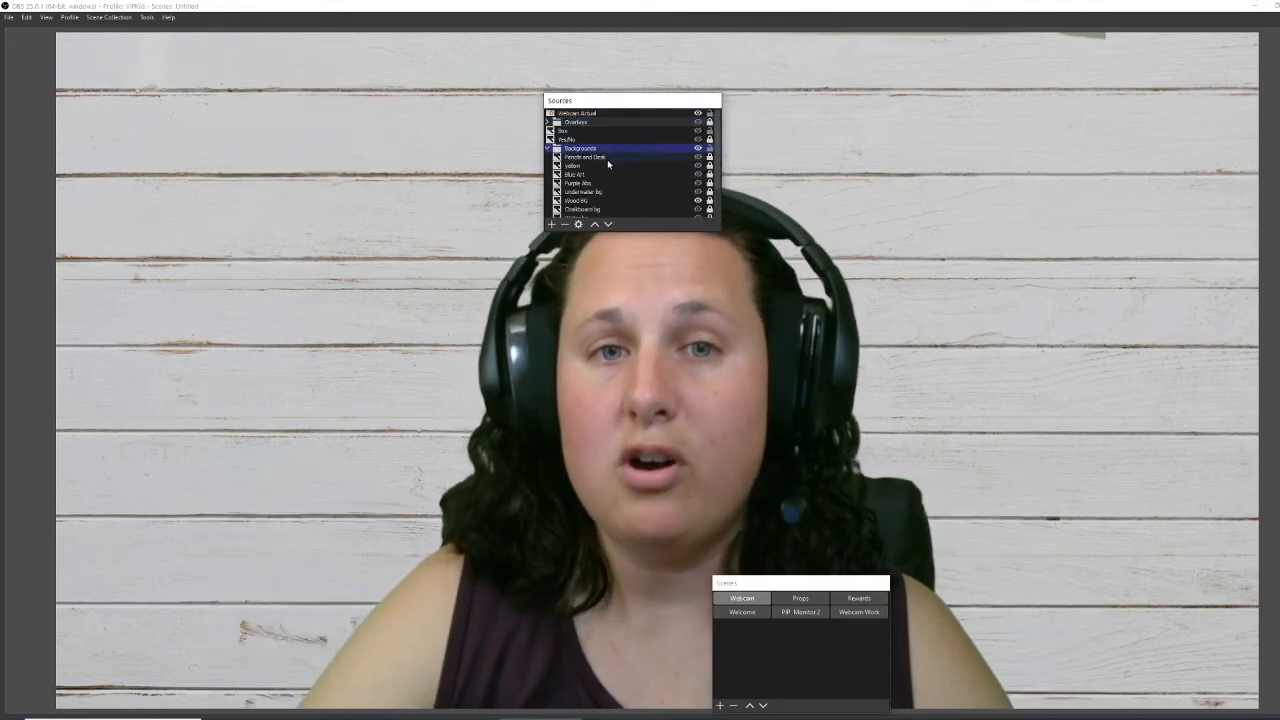
pyautogui.click(548, 148)
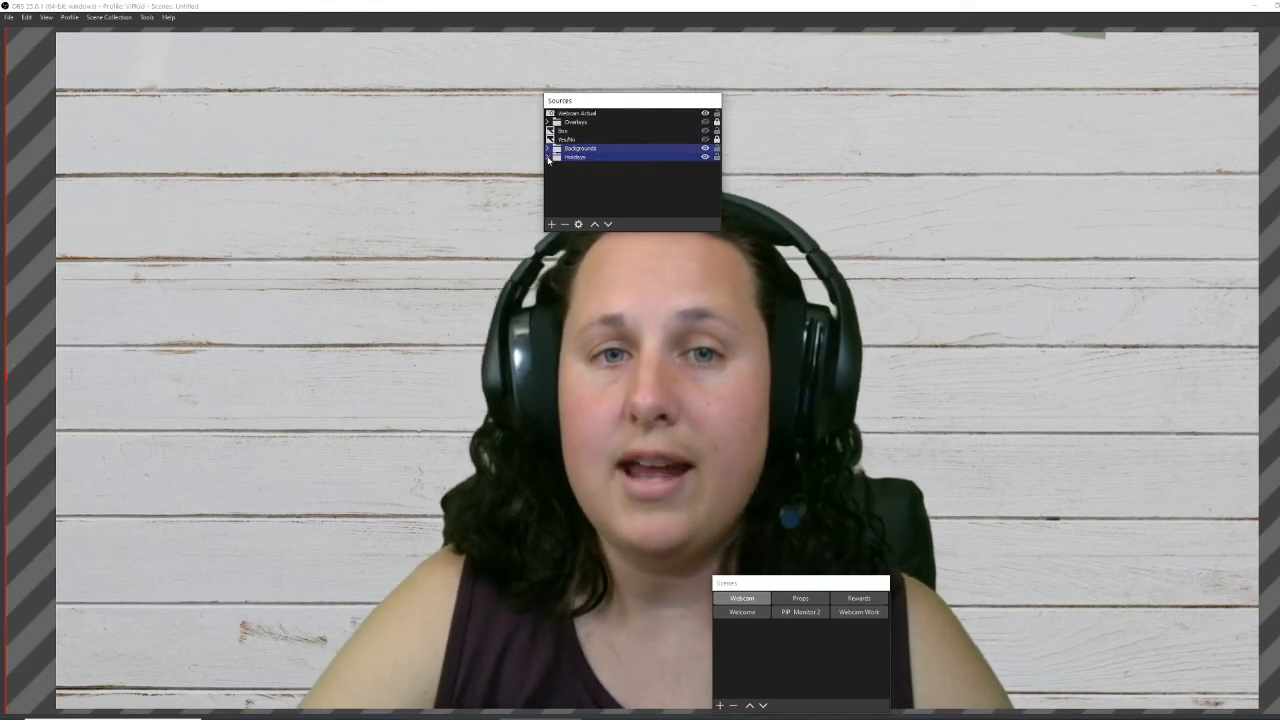
pyautogui.click(548, 157)
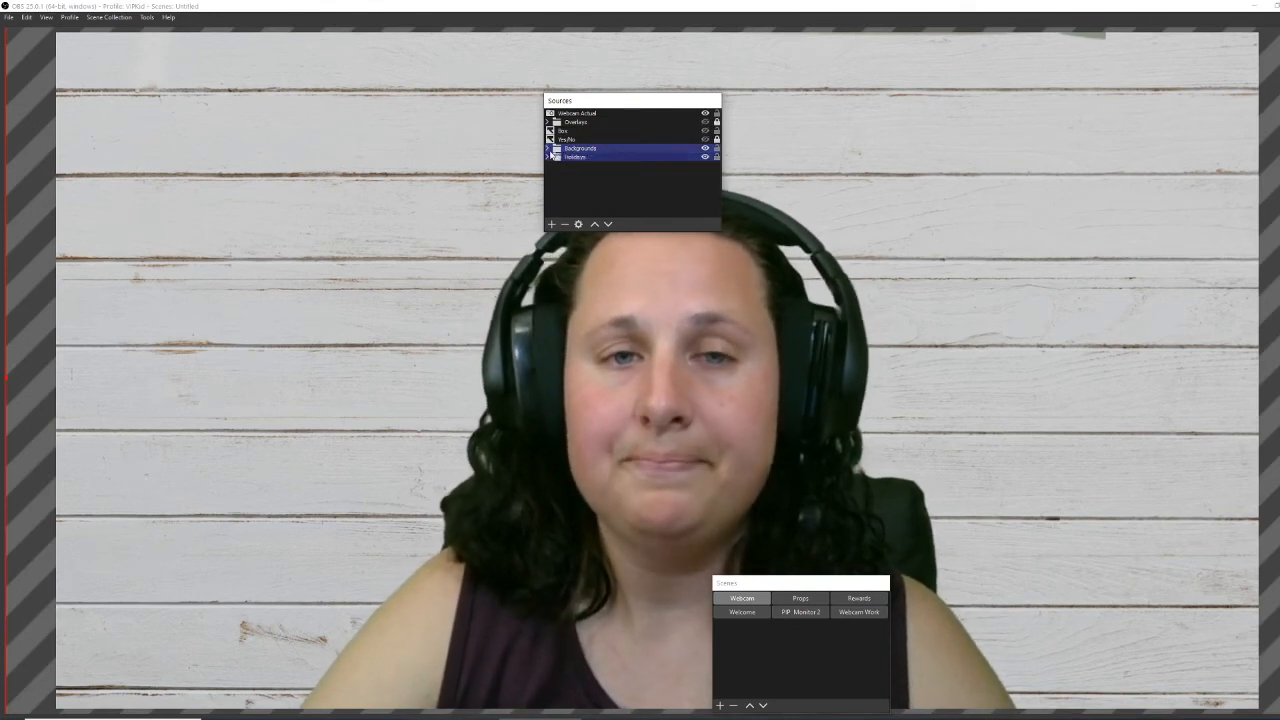
pyautogui.click(548, 148)
pyautogui.scroll(-1, 598, 180)
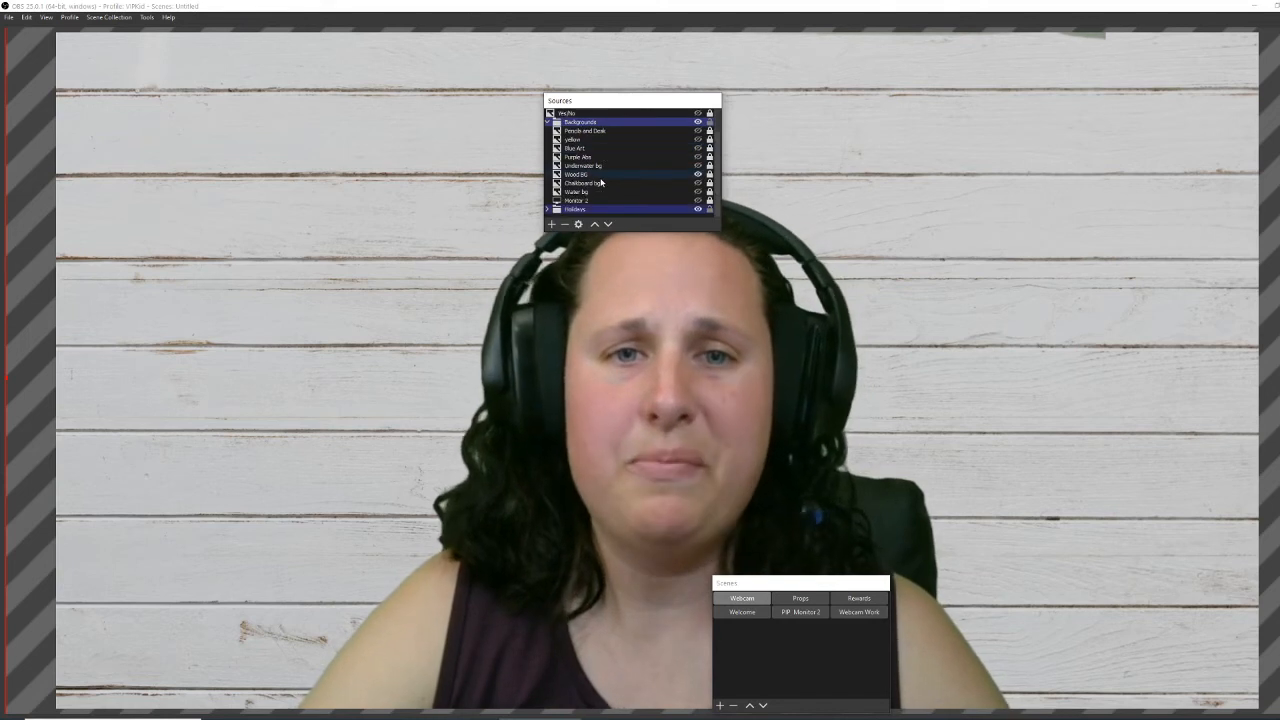